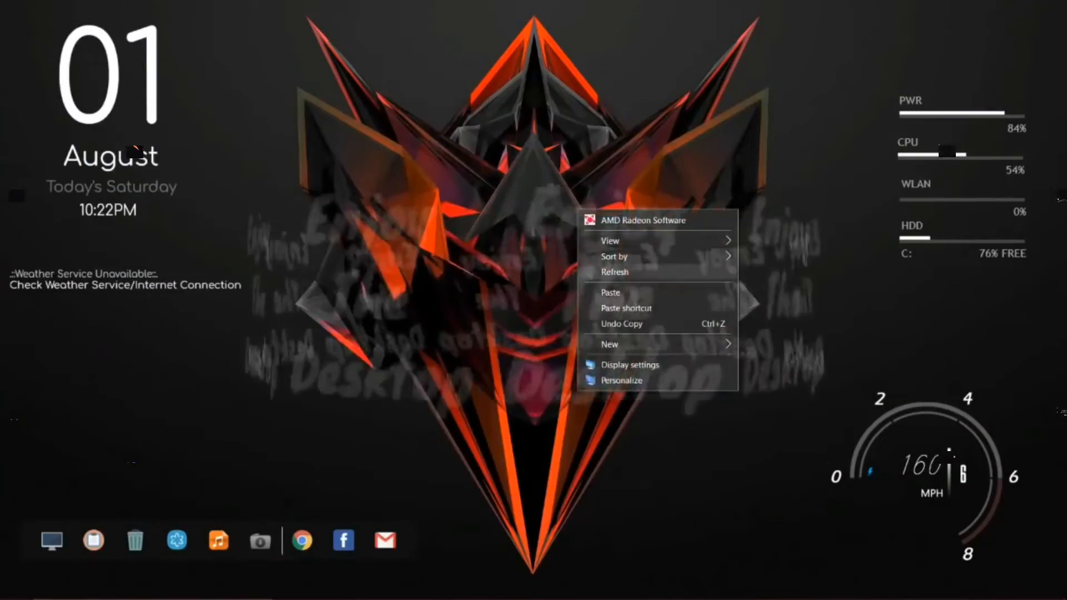
pyautogui.click(633, 273)
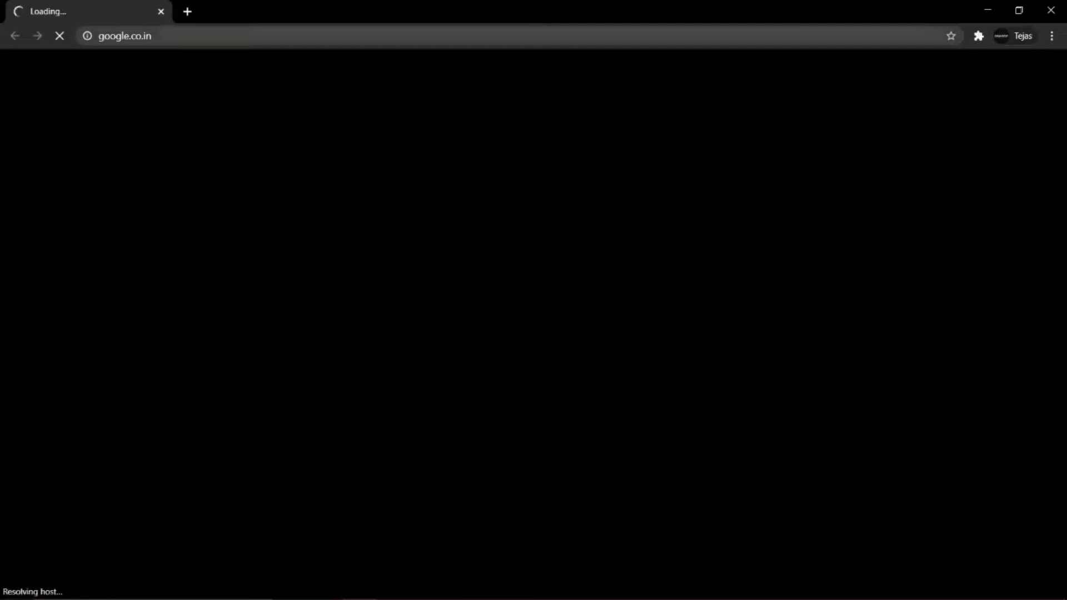
# Step: Search the web for rainmeter and open the official rainmeter.net site
pyautogui.write('t')
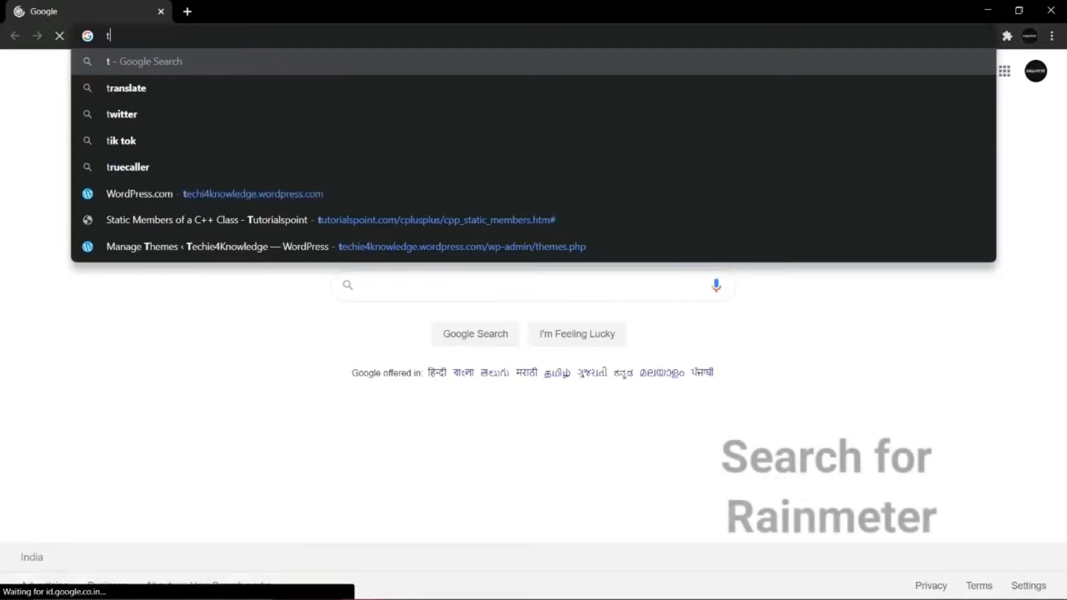
pyautogui.write('ra')
pyautogui.press('BackSpace')
pyautogui.press('BackSpace')
pyautogui.press('BackSpace')
pyautogui.write('r')
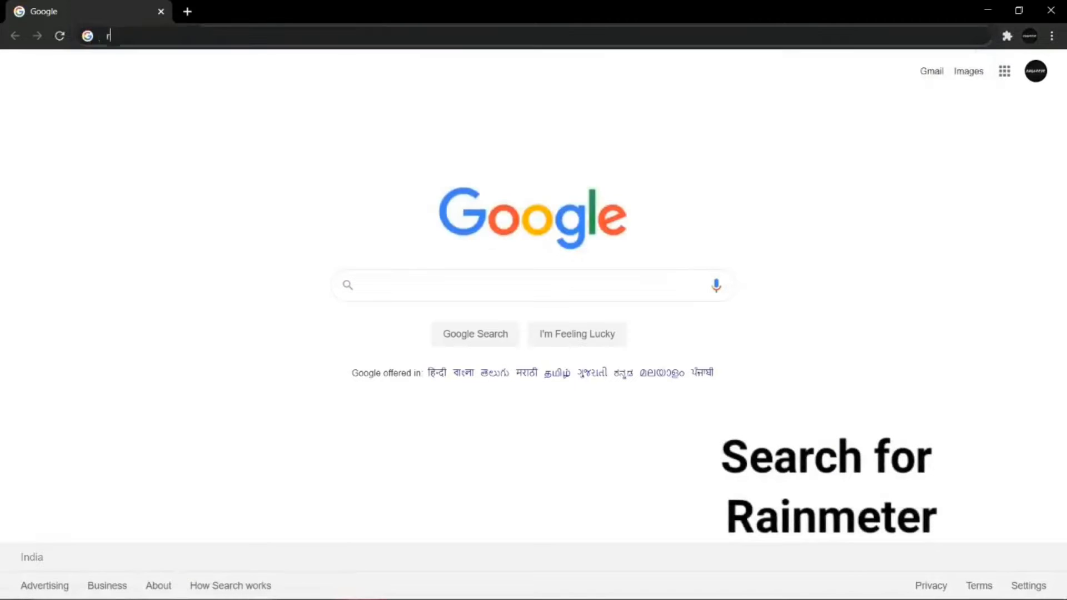
pyautogui.write('ainmet')
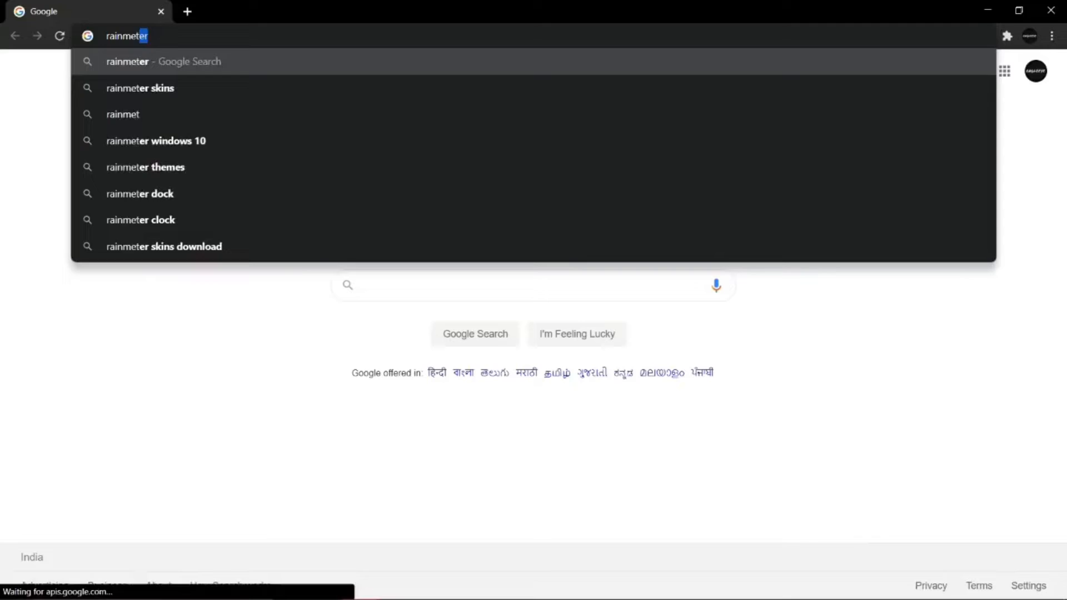
pyautogui.press('Return')
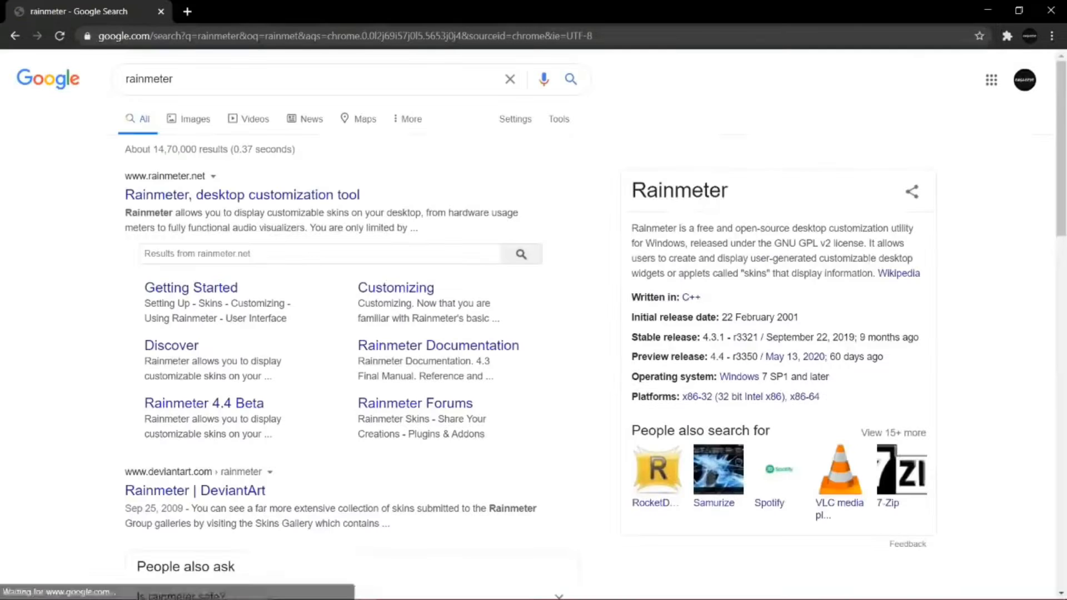
pyautogui.click(242, 195)
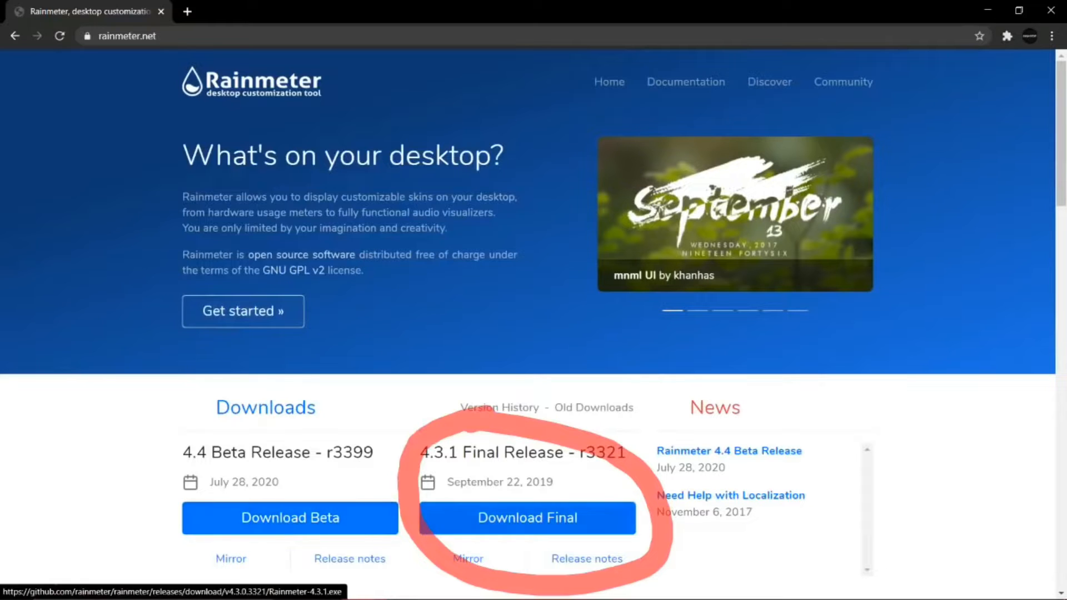
# Step: Download the Rainmeter 4.3.1 final release and run its installer
pyautogui.click(527, 518)
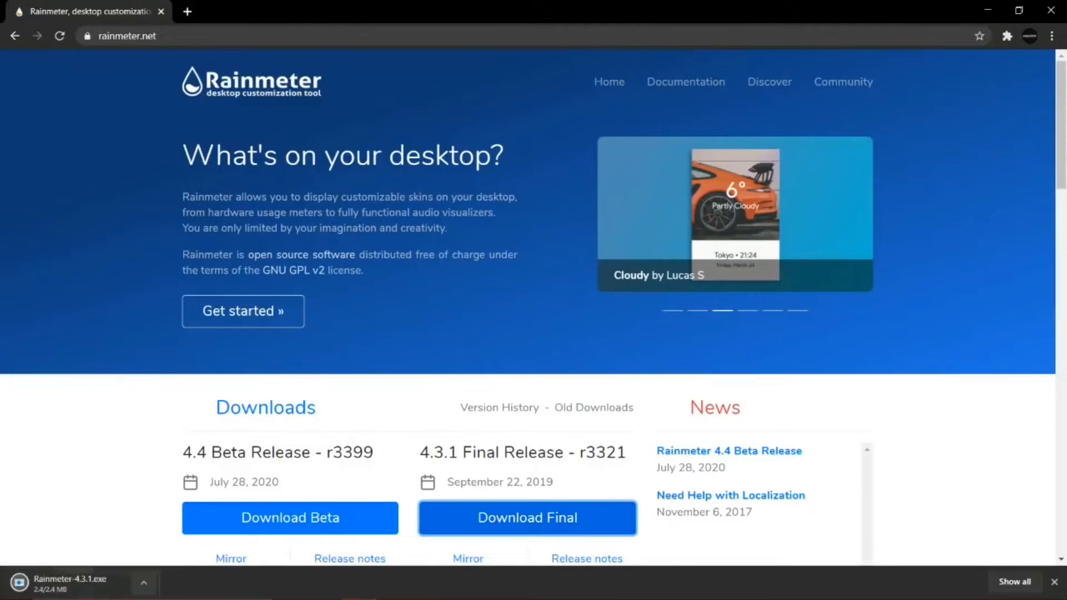
pyautogui.click(143, 583)
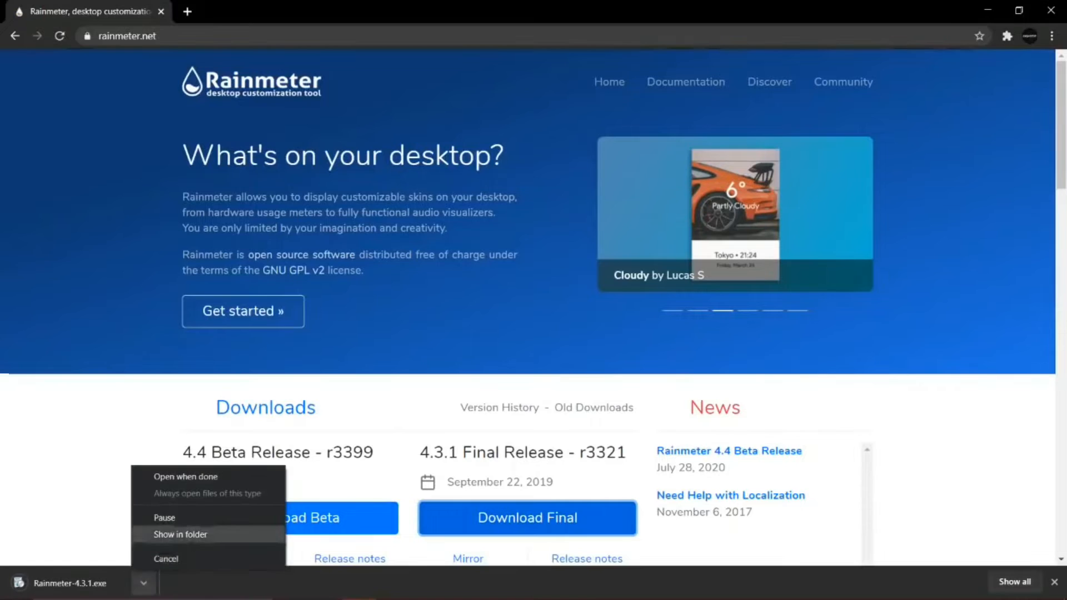
pyautogui.click(185, 477)
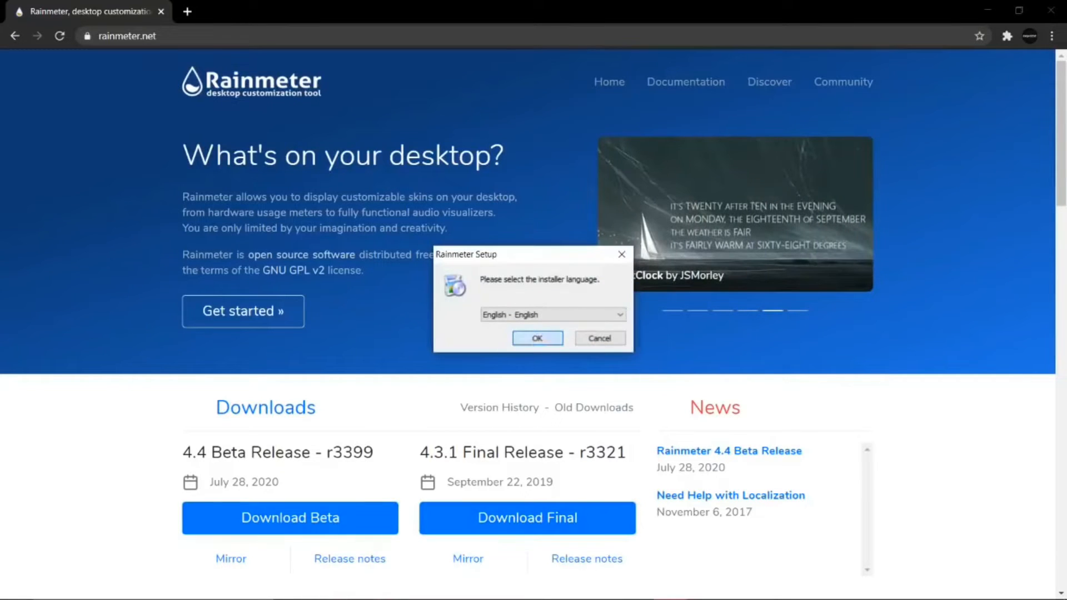
# Step: Install Rainmeter in English as a standard installation with the default options, finishing setup with Run Rainmeter enabled
pyautogui.press('Return')
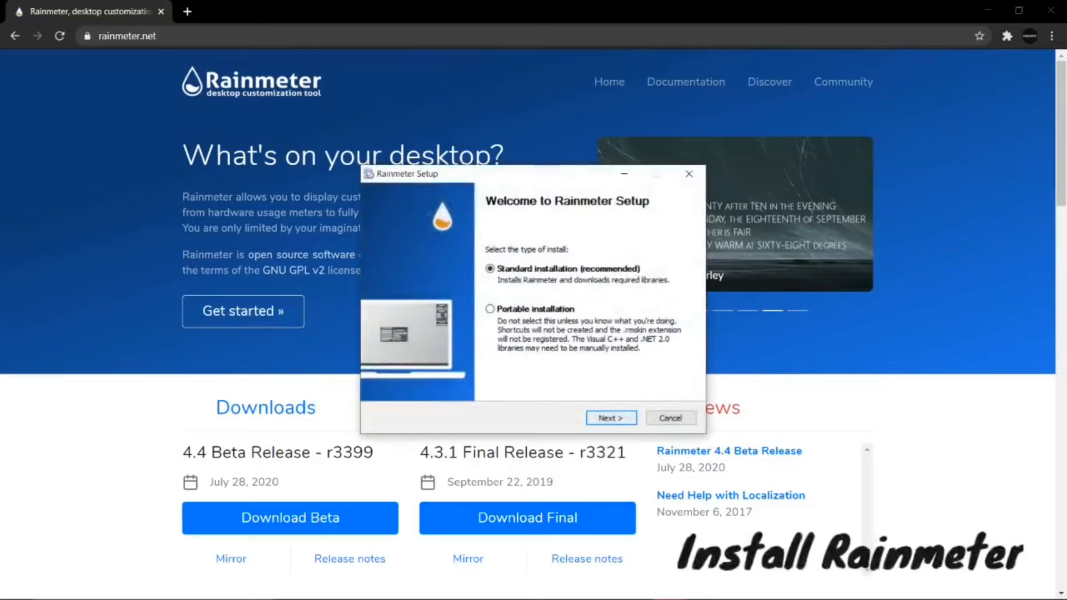
pyautogui.press('Return')
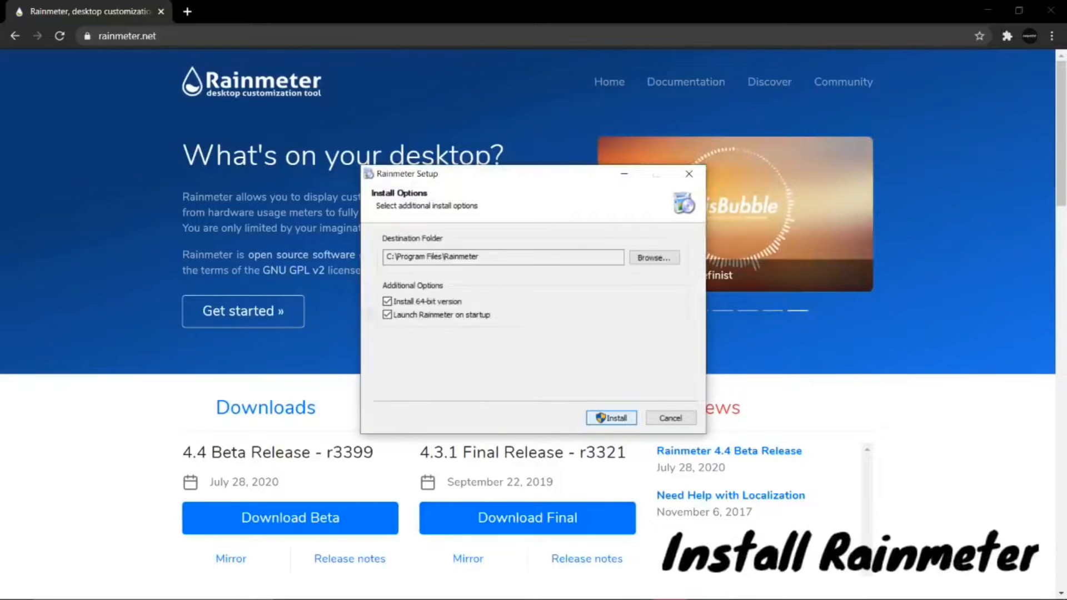
pyautogui.press('Return')
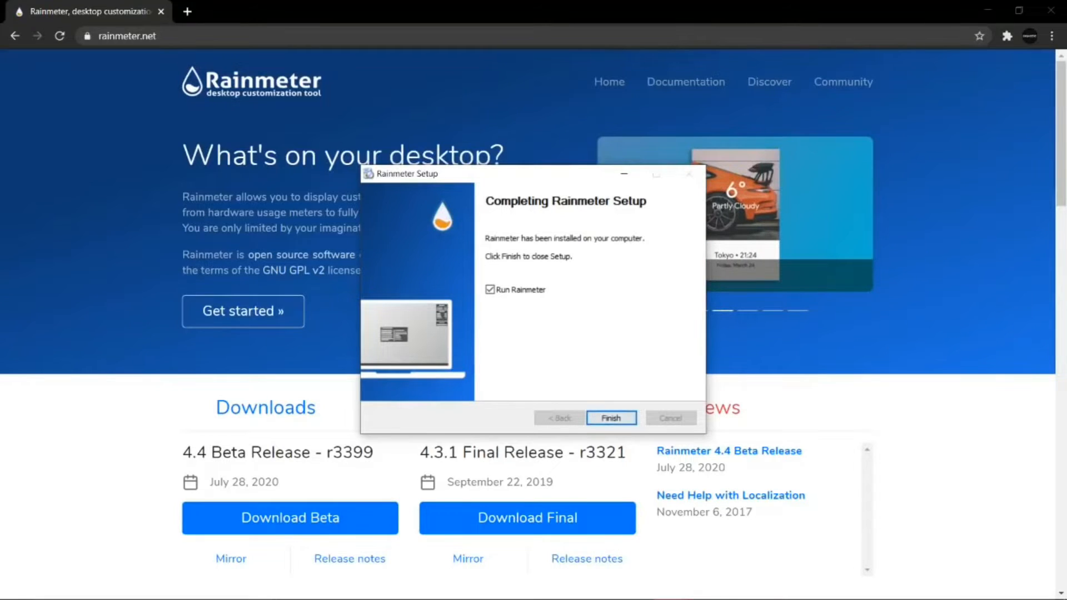
pyautogui.press('Return')
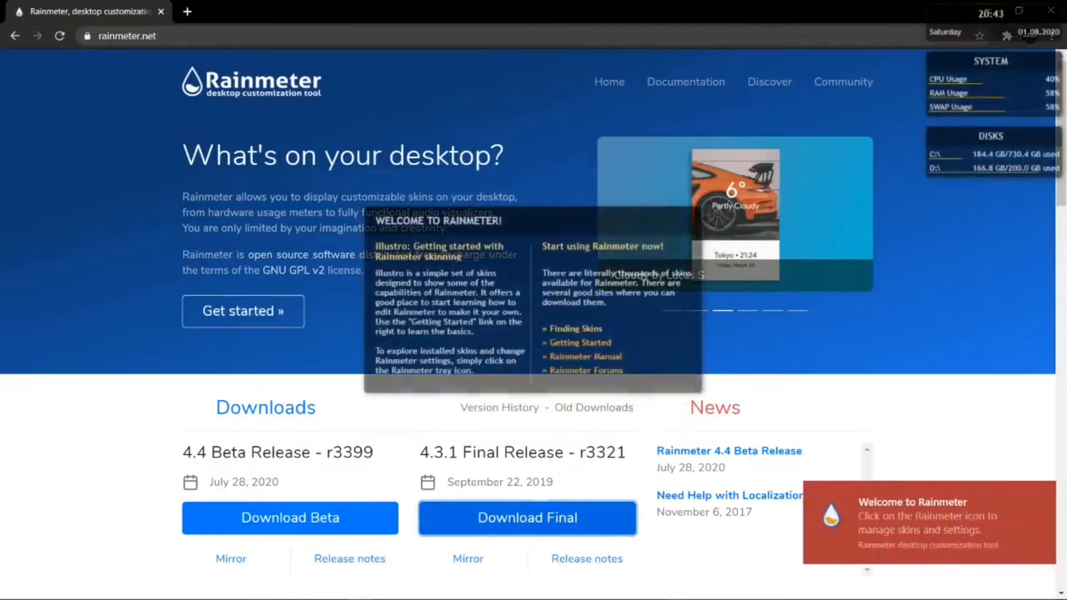
# Step: Minimise the browser and unload Rainmeter's illustro Welcome skin from the desktop
pyautogui.click(1019, 10)
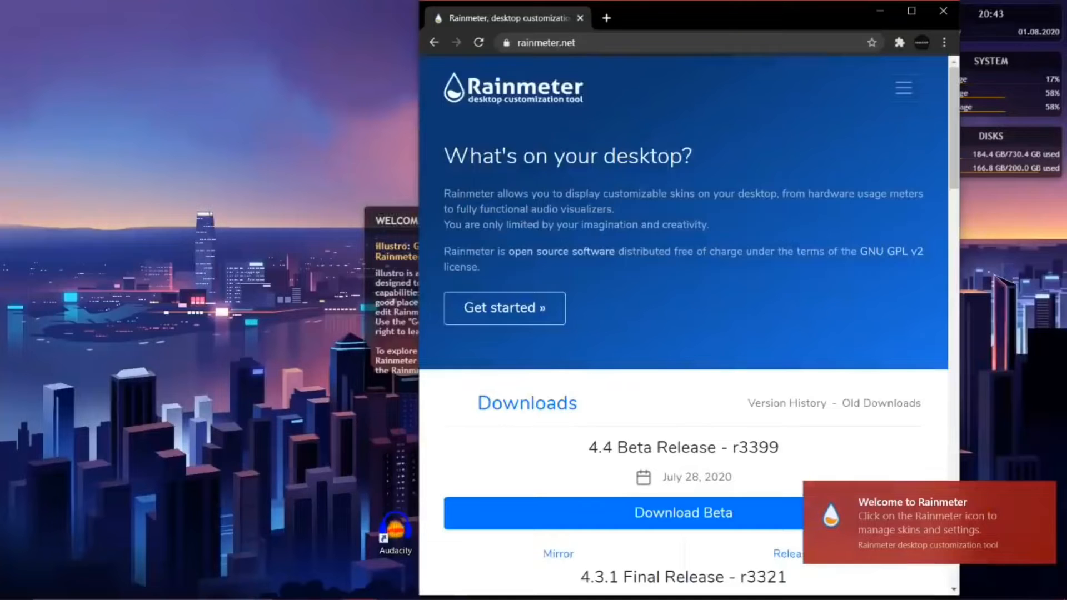
pyautogui.click(880, 11)
pyautogui.rightClick(590, 53)
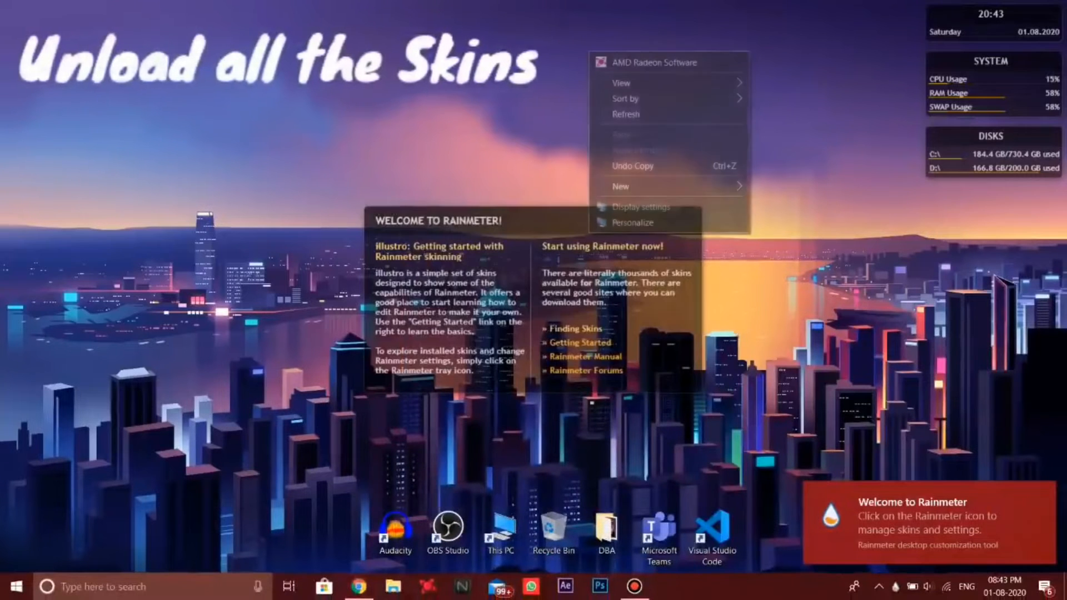
pyautogui.press('Escape')
pyautogui.rightClick(527, 216)
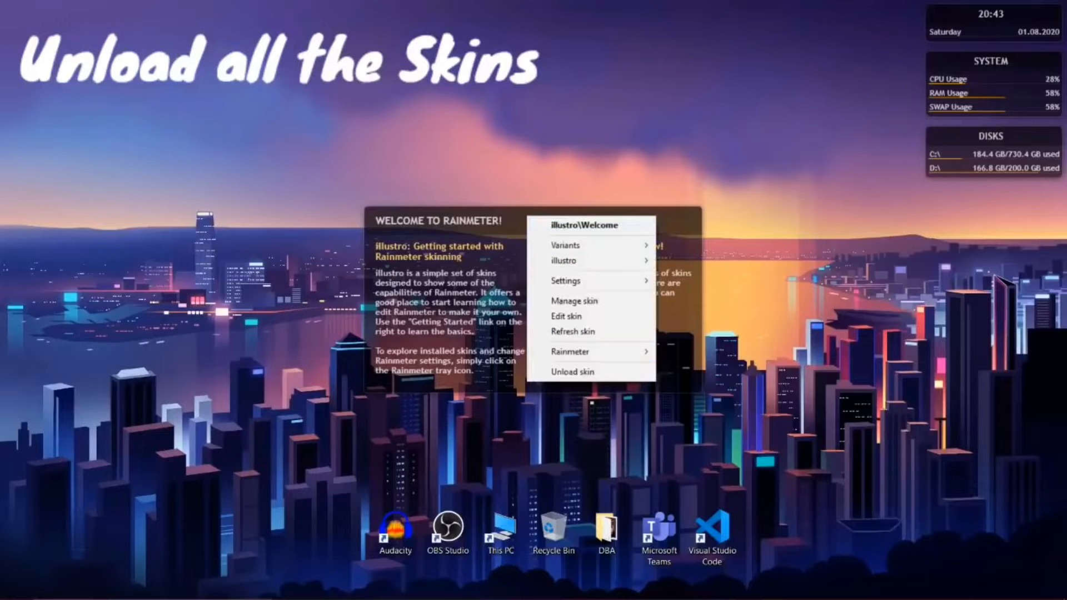
pyautogui.click(573, 372)
# Step: Unload the remaining illustro skins for the clock, system usage and disks
pyautogui.rightClick(951, 29)
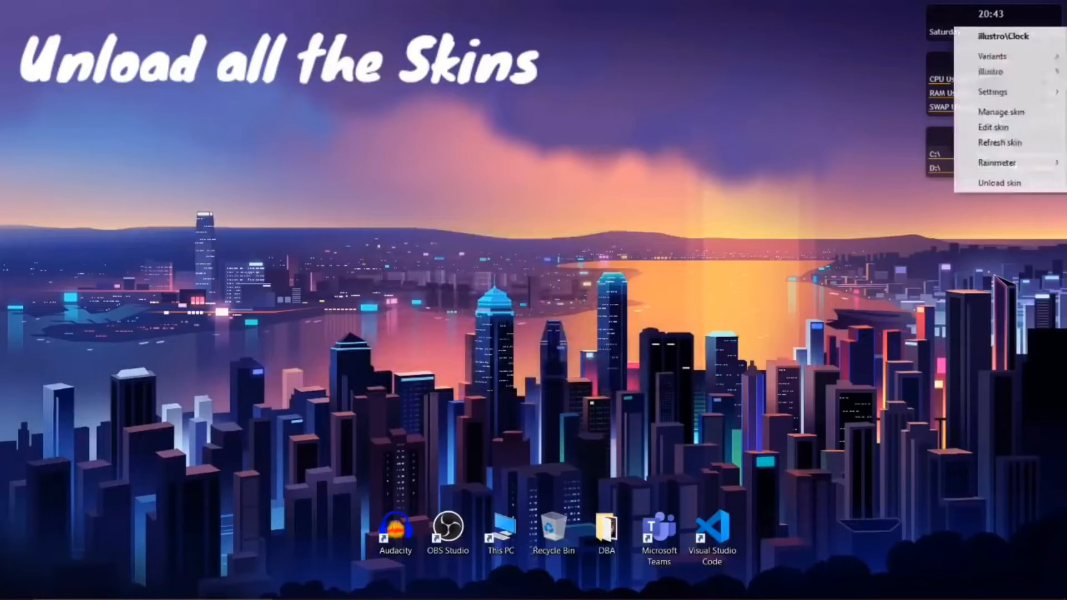
pyautogui.click(994, 182)
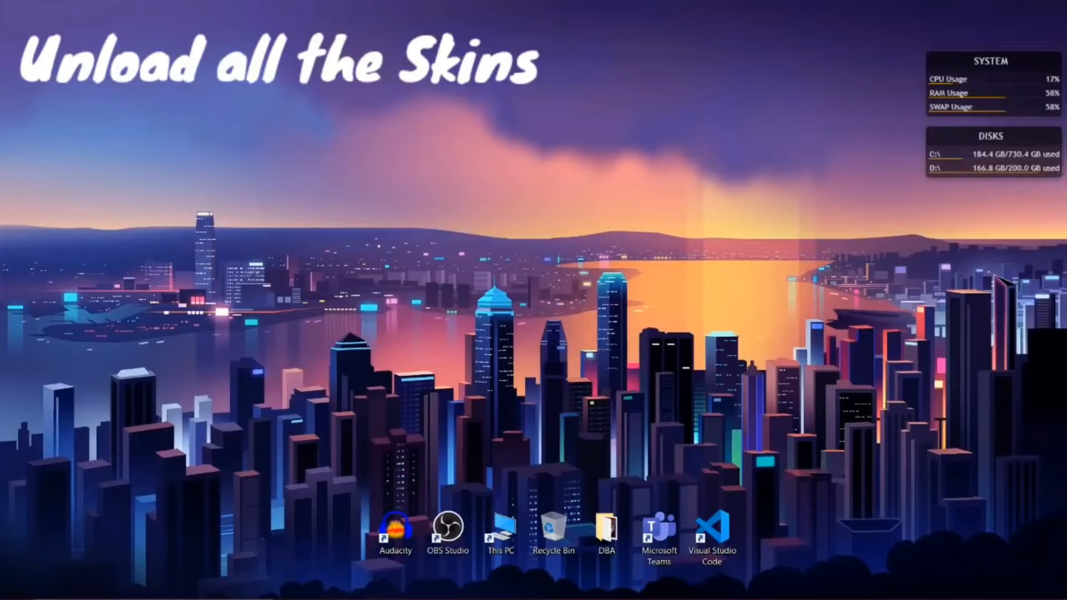
pyautogui.rightClick(947, 65)
pyautogui.click(994, 220)
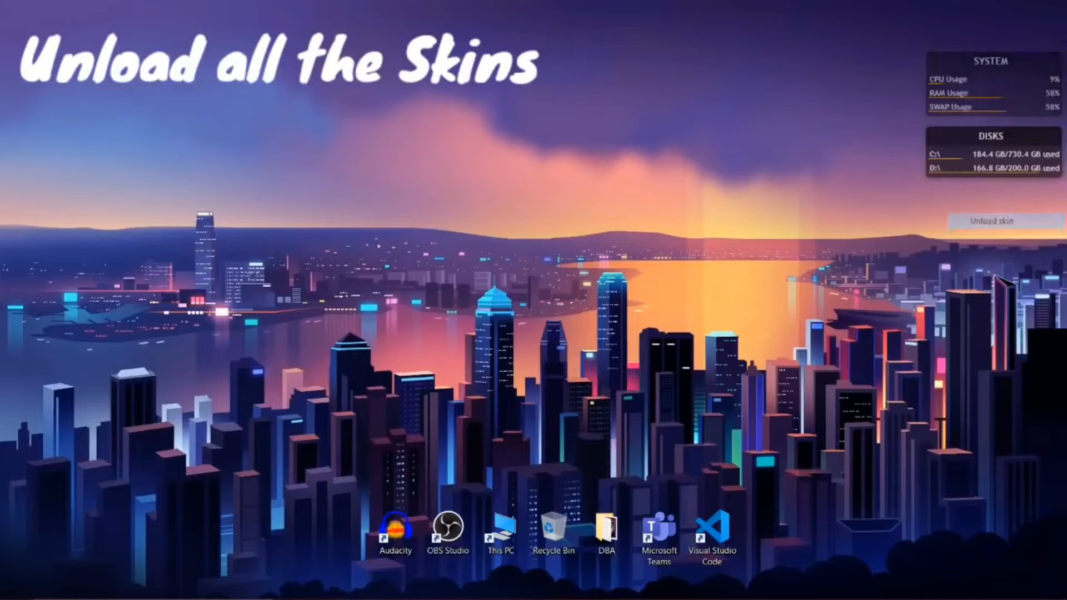
pyautogui.rightClick(958, 131)
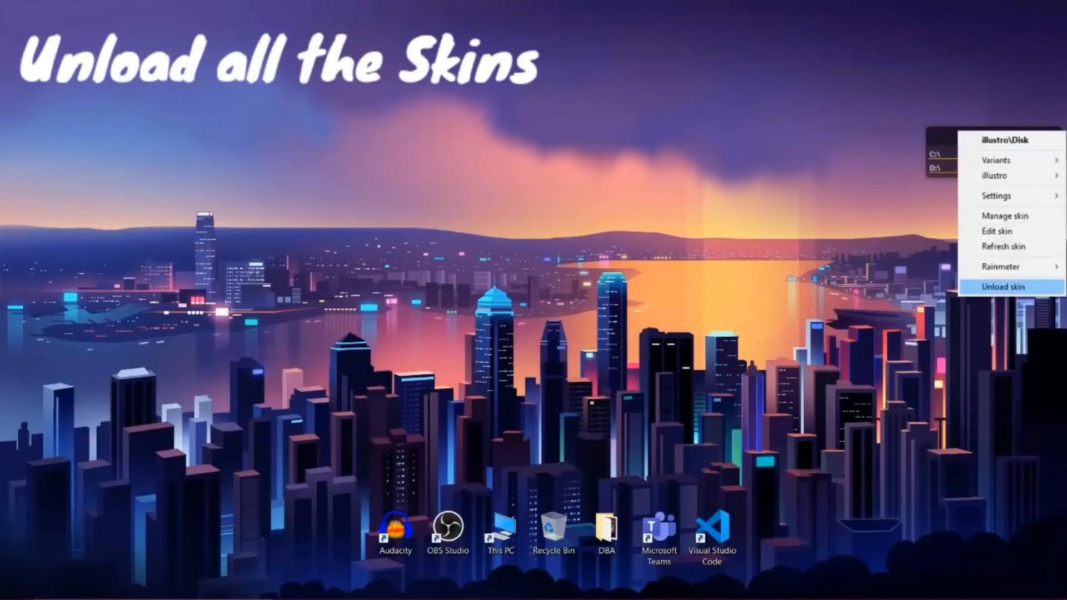
pyautogui.click(1003, 287)
# Step: Turn off the display of desktop icons
pyautogui.rightClick(632, 207)
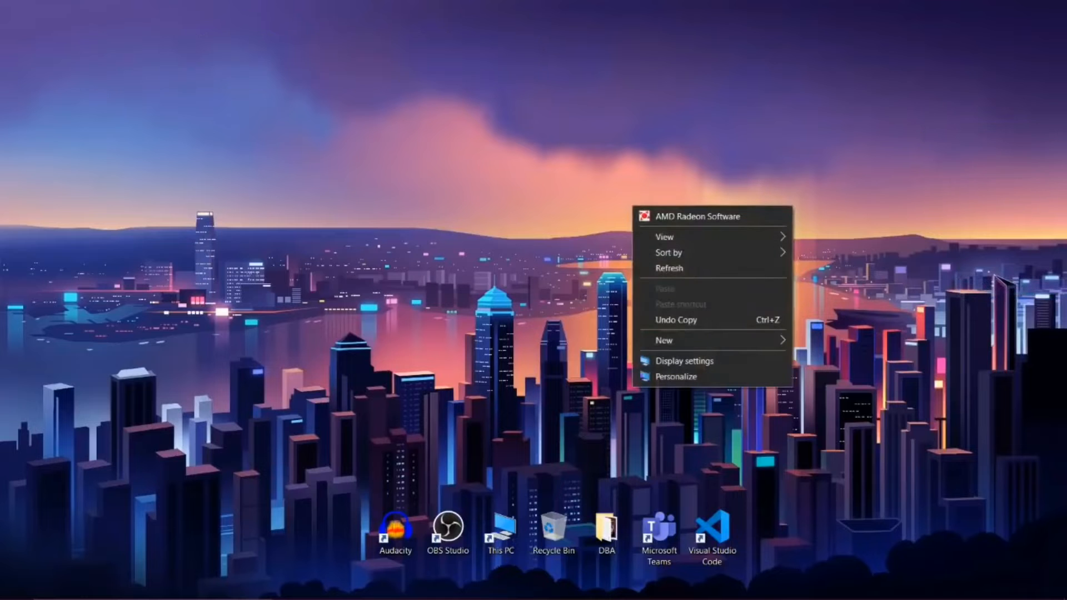
pyautogui.moveTo(667, 236)
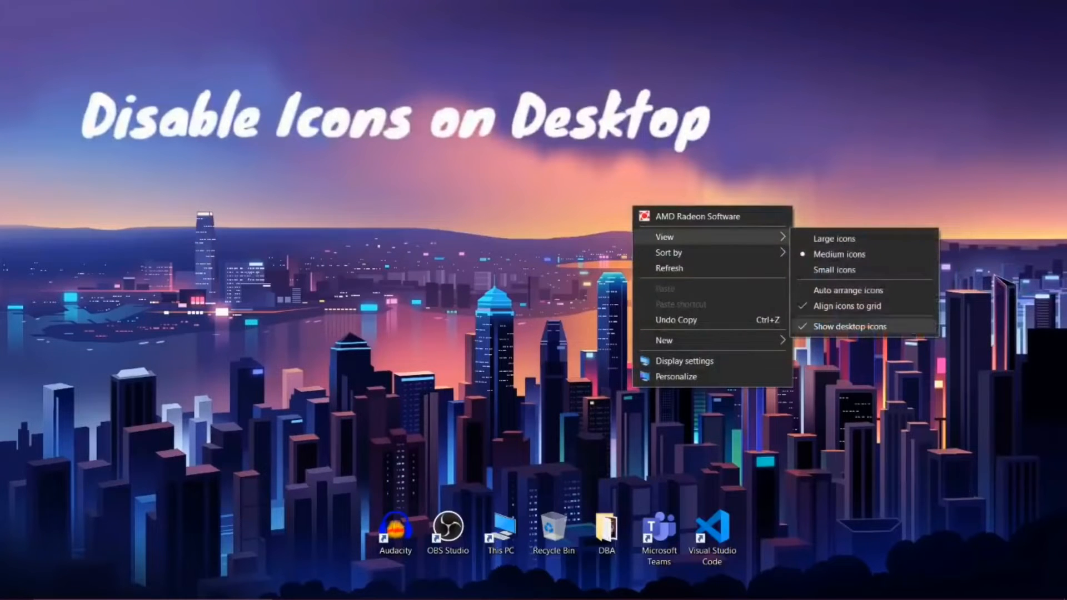
pyautogui.click(850, 327)
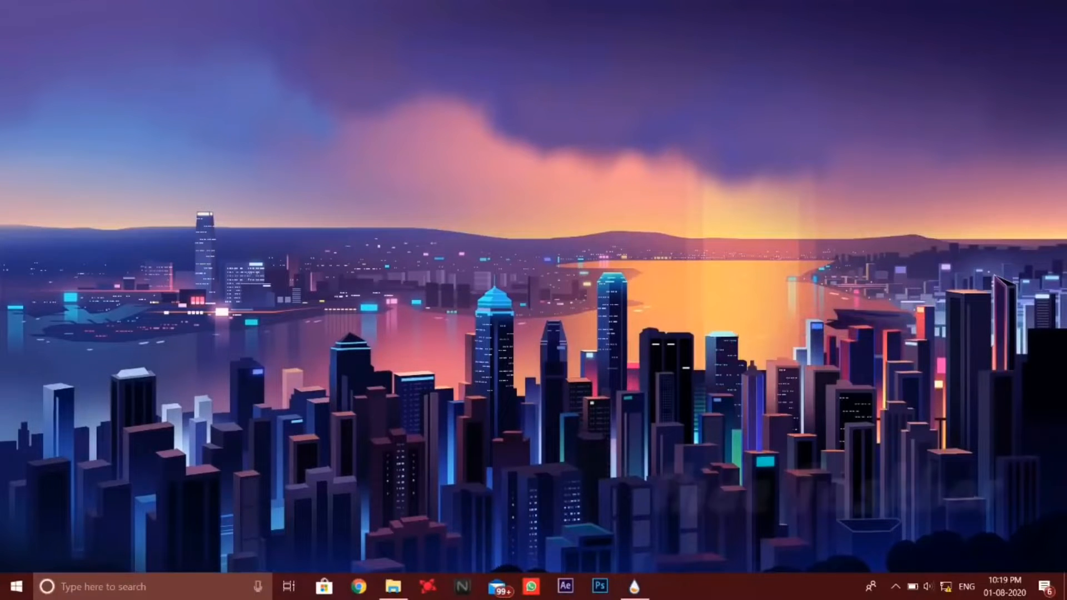
# Step: Set the taskbar to hide automatically in desktop mode and close the settings
pyautogui.rightClick(699, 587)
pyautogui.click(748, 569)
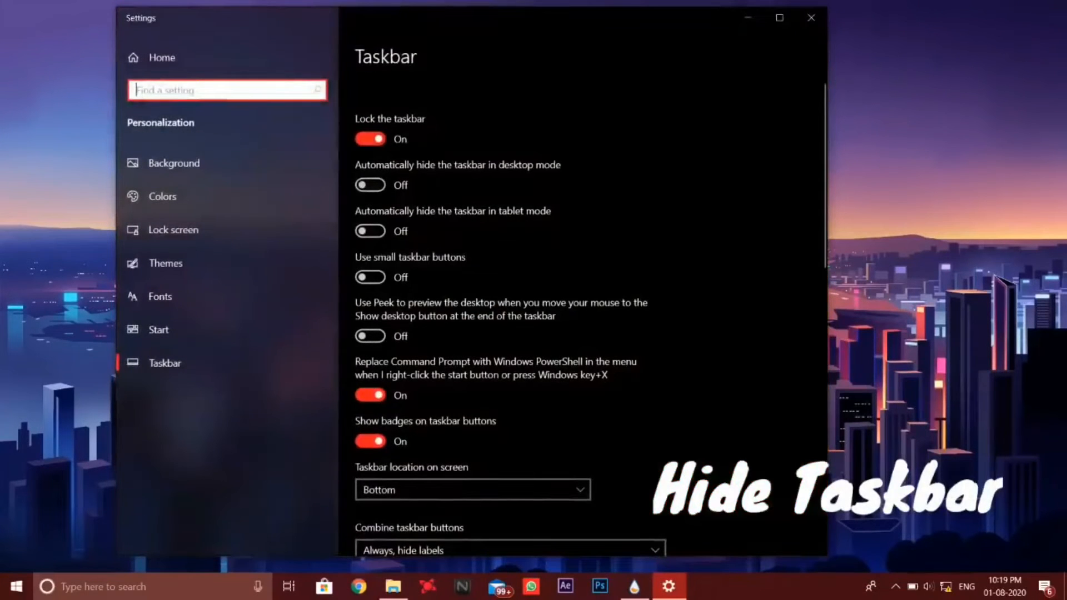
pyautogui.click(370, 185)
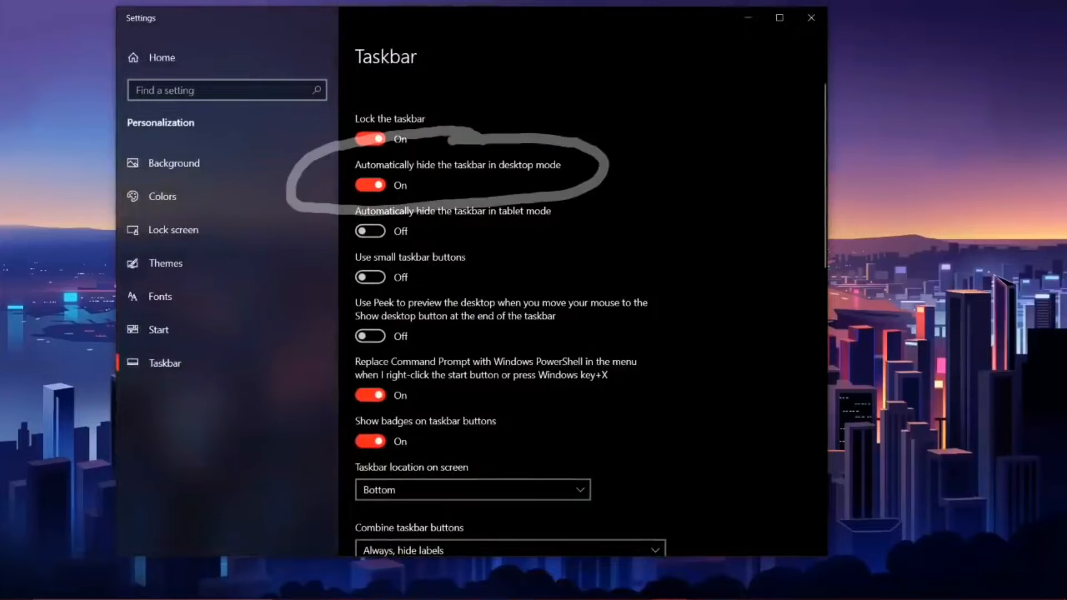
pyautogui.click(811, 17)
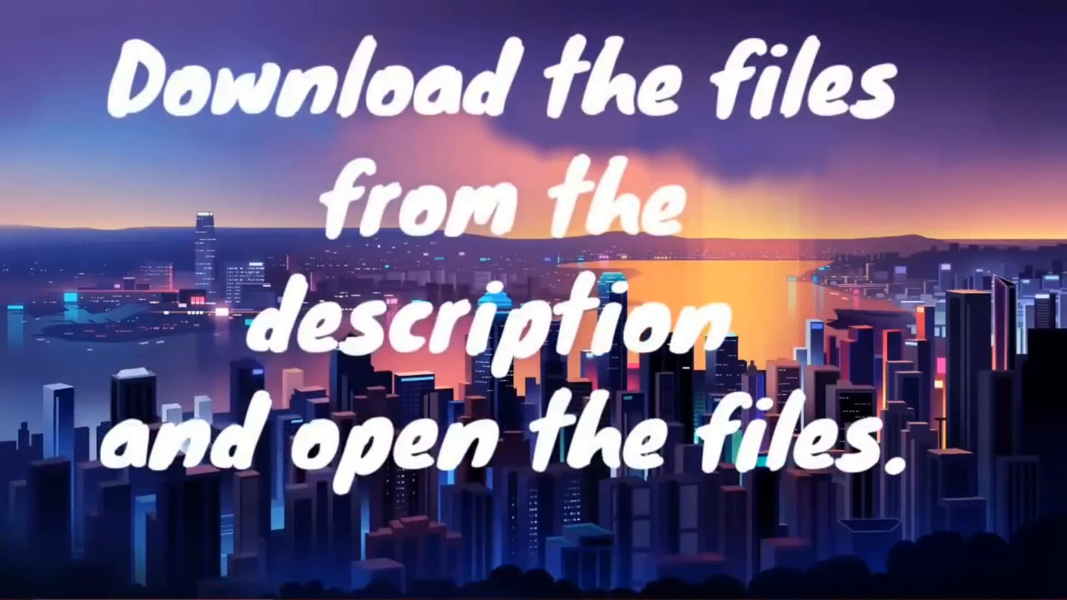
# Step: Set the wp4583961 image from the Skins_01Aug folder as the desktop background and minimise the file window
pyautogui.moveTo(428, 598)
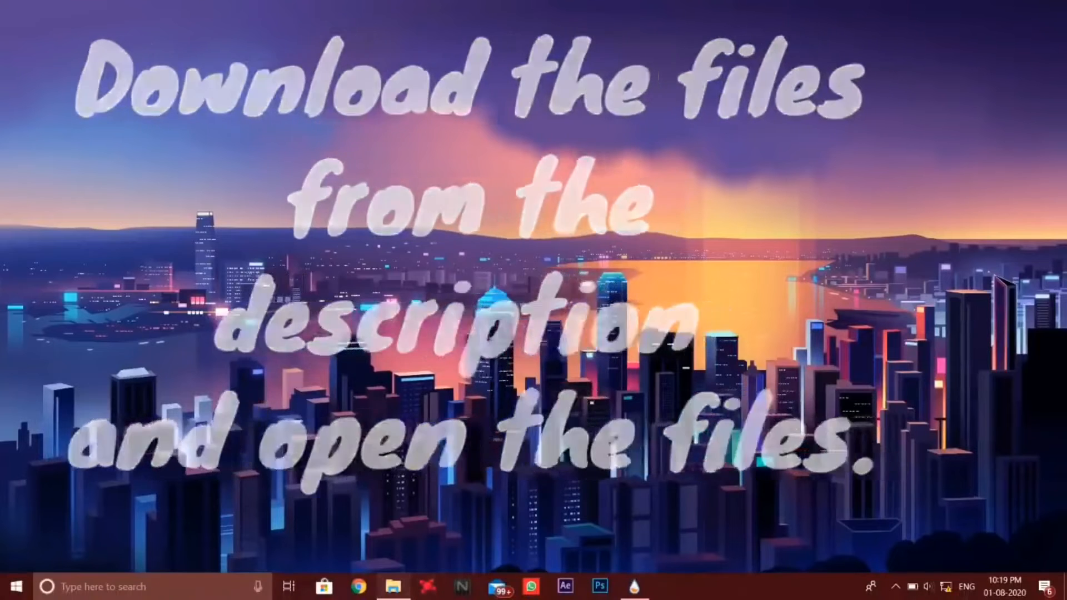
pyautogui.click(394, 587)
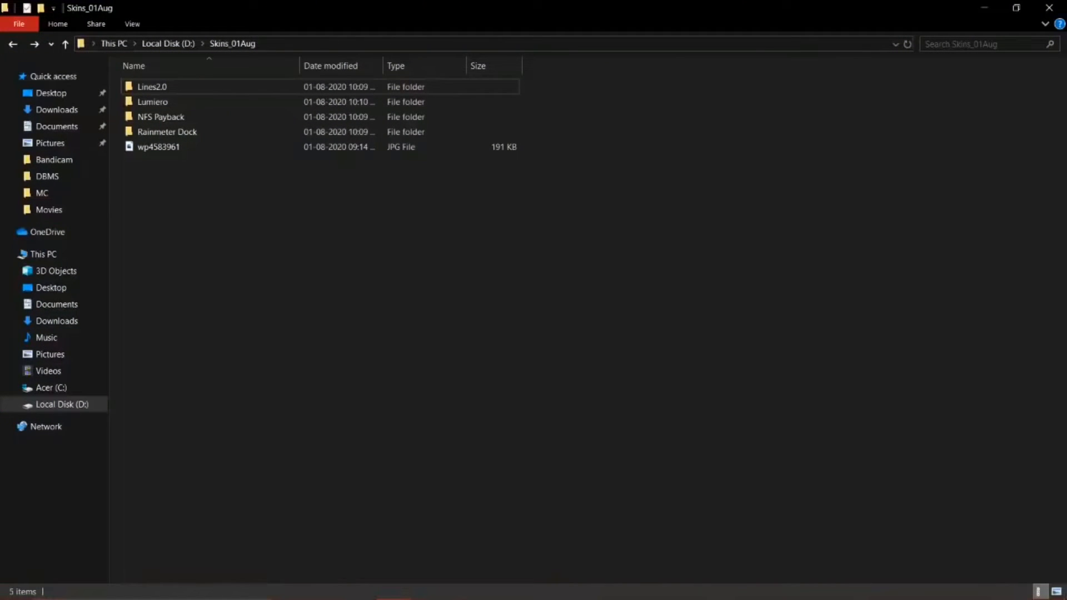
pyautogui.rightClick(192, 147)
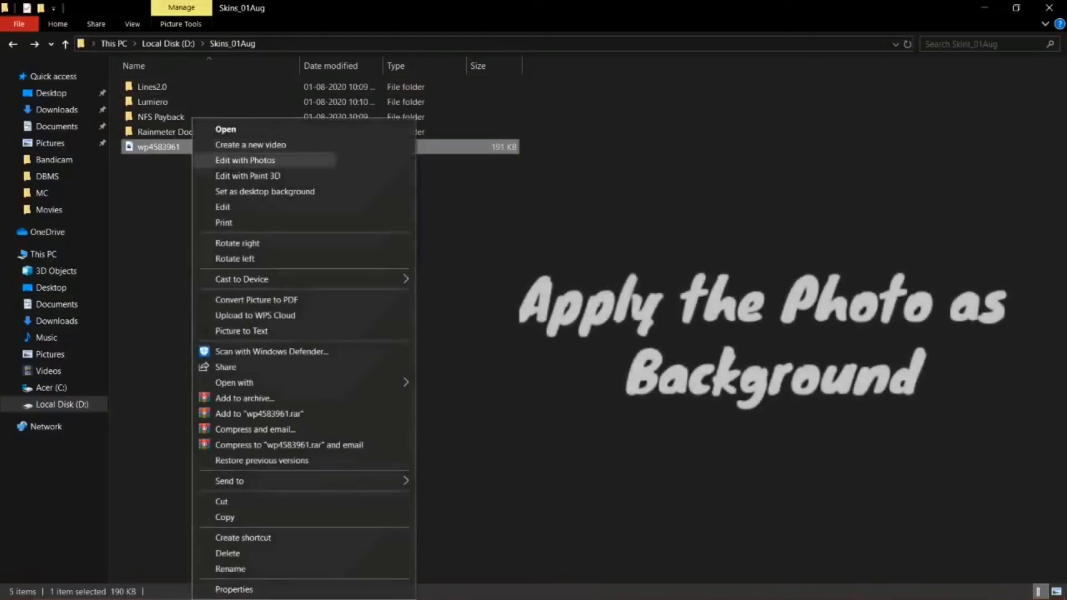
pyautogui.click(262, 191)
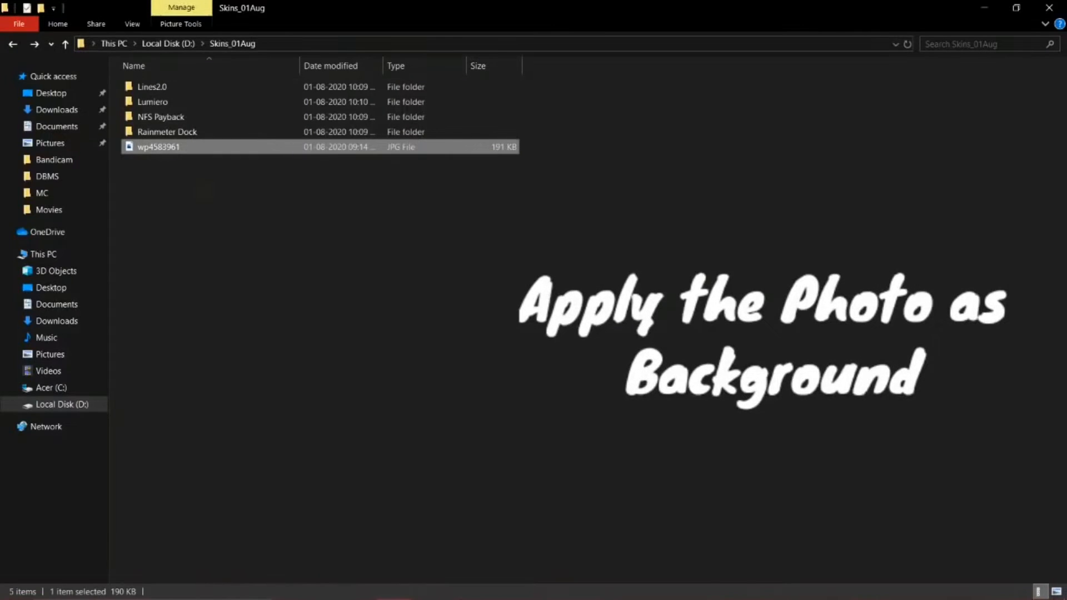
pyautogui.click(984, 8)
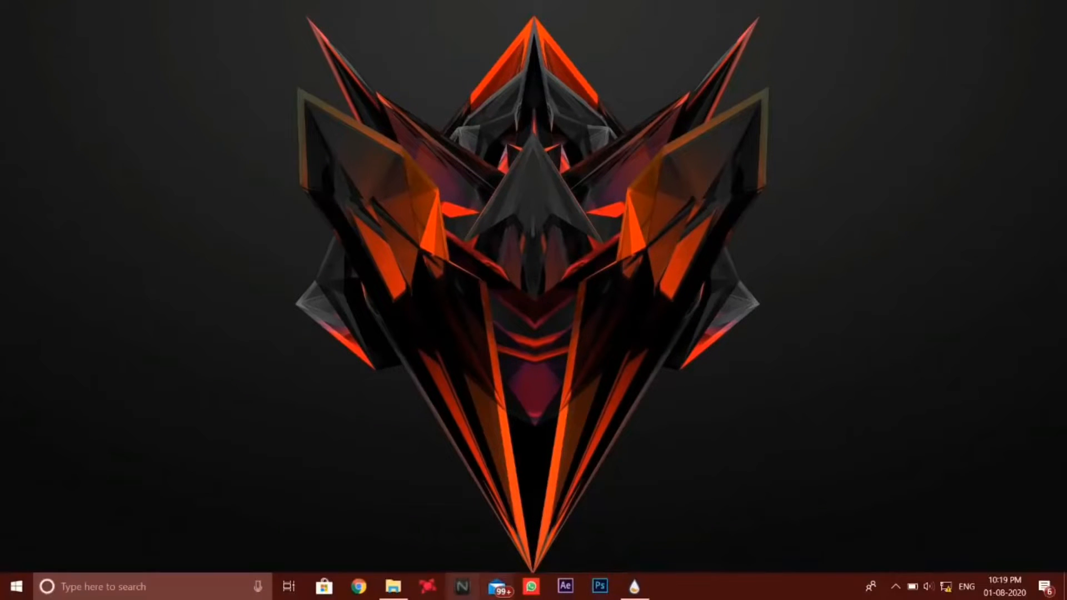
# Step: Copy the Lines2.0, Lumiero, NFS Payback and Rainmeter Dock folders from Skins_01Aug
pyautogui.moveTo(393, 587)
pyautogui.click(393, 523)
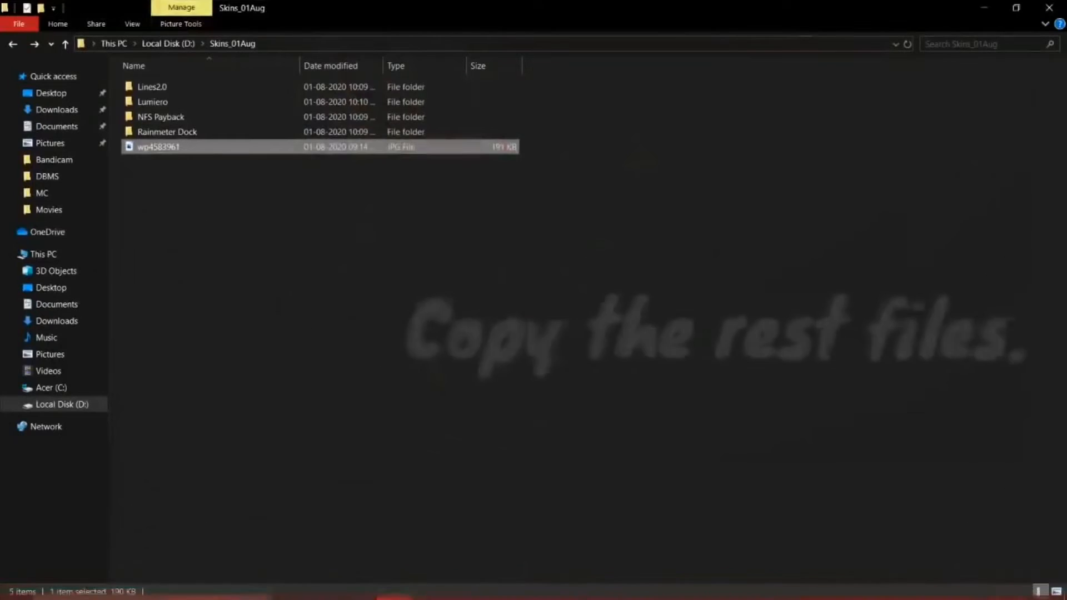
pyautogui.moveTo(250, 209); pyautogui.dragTo(216, 84)
pyautogui.keyDown('ctrl'); pyautogui.click(217, 148); pyautogui.keyUp('ctrl')
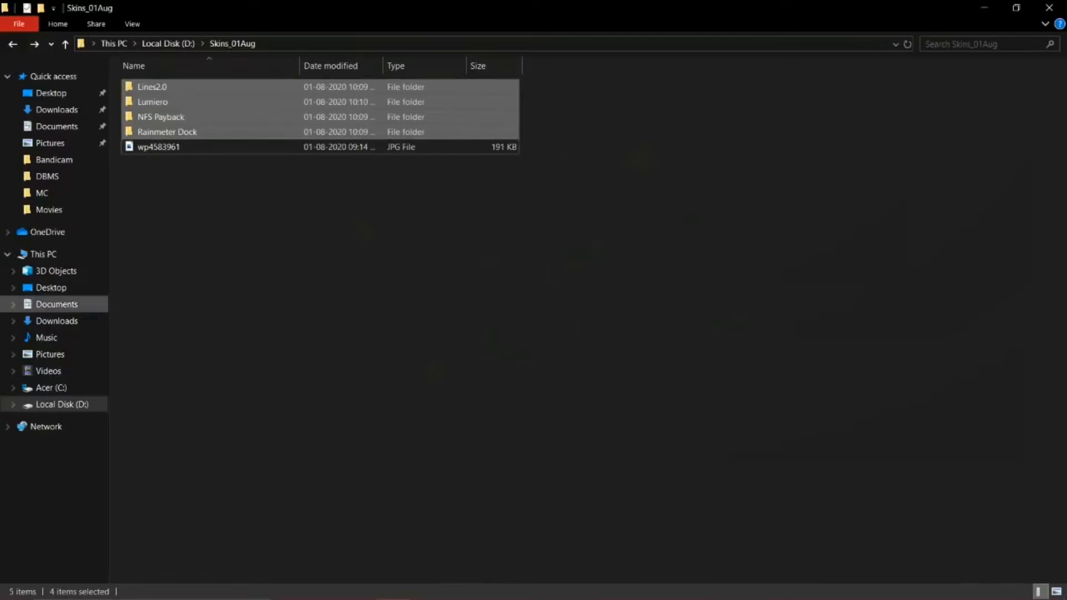
# Step: Paste the copied skin folders into the Skins folder inside Documents\Rainmeter
pyautogui.click(57, 304)
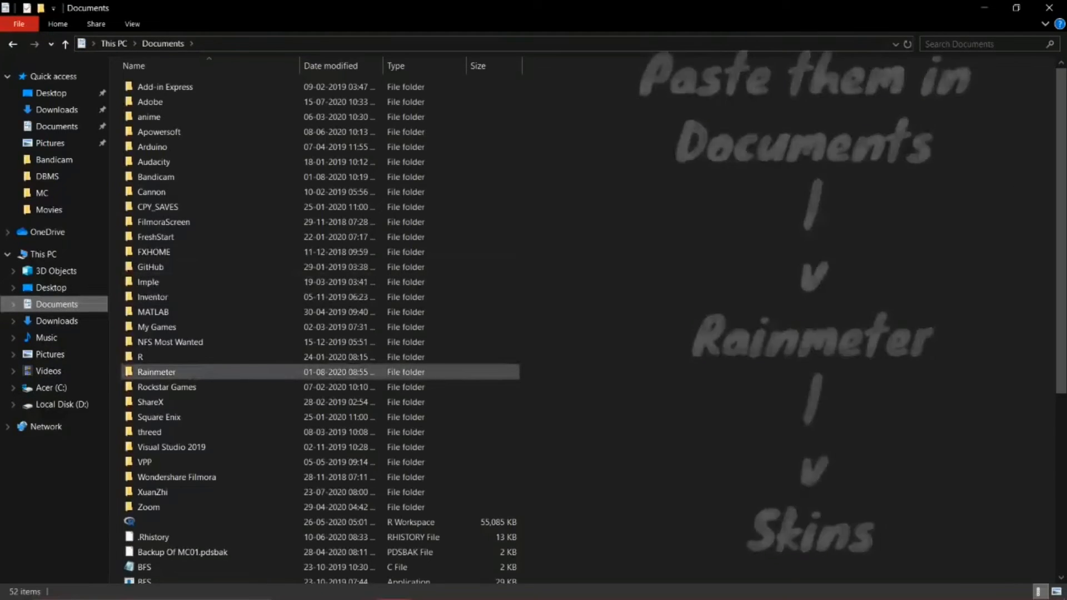
pyautogui.doubleClick(162, 372)
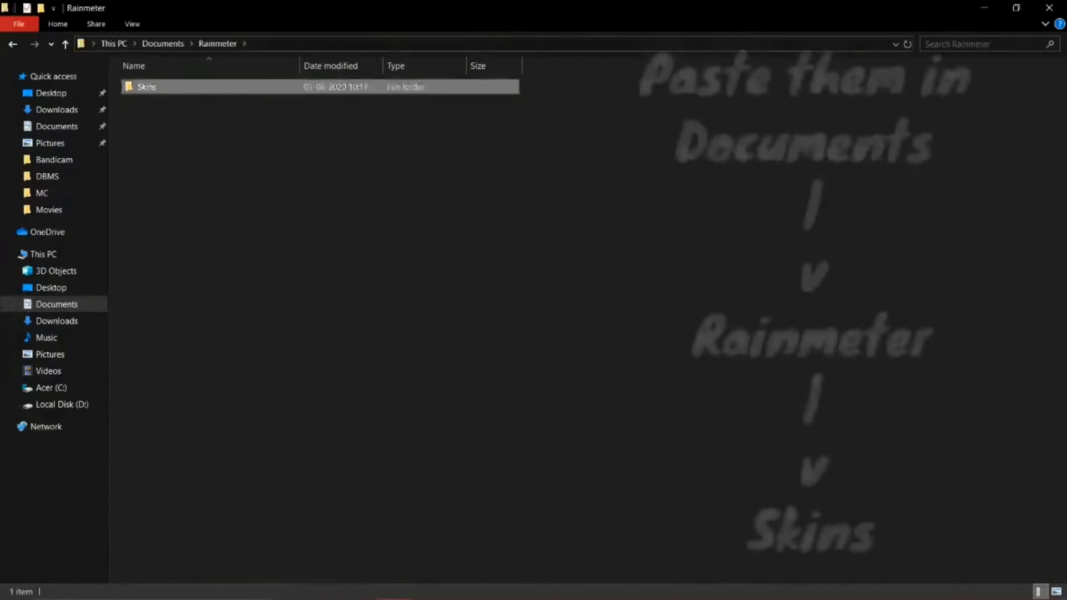
pyautogui.doubleClick(147, 87)
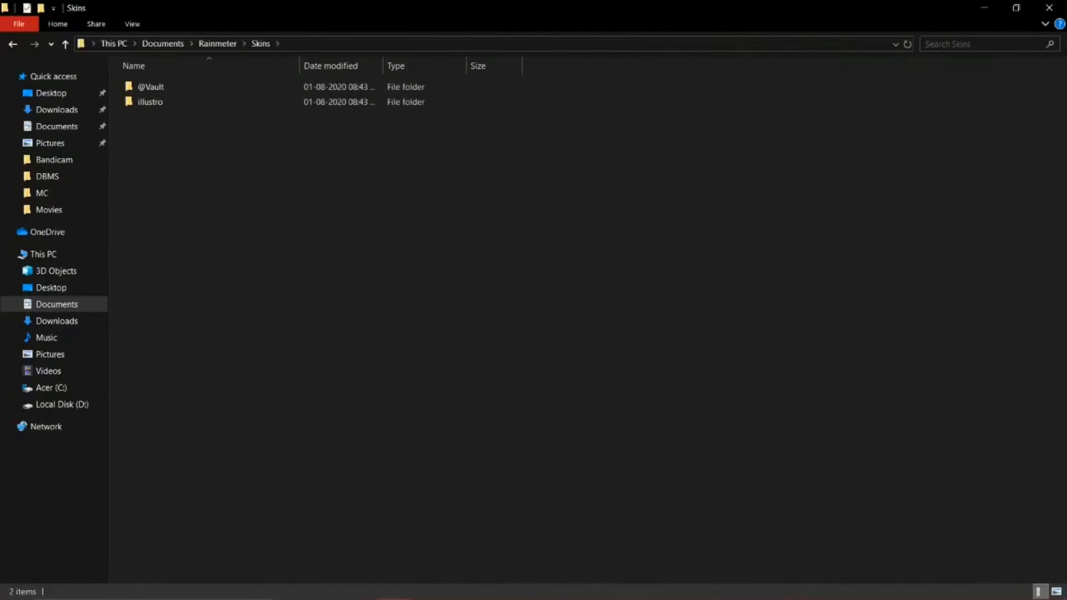
pyautogui.hotkey('ctrl', 'v')
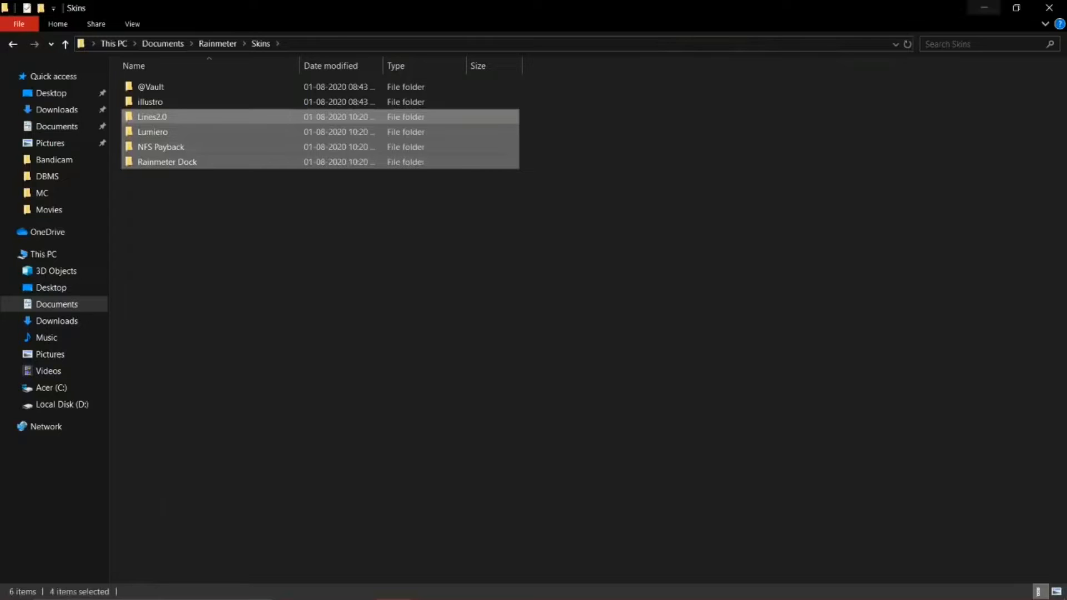
# Step: Minimise the file window, bring up the Rainmeter manager and refresh its full skin list
pyautogui.click(984, 7)
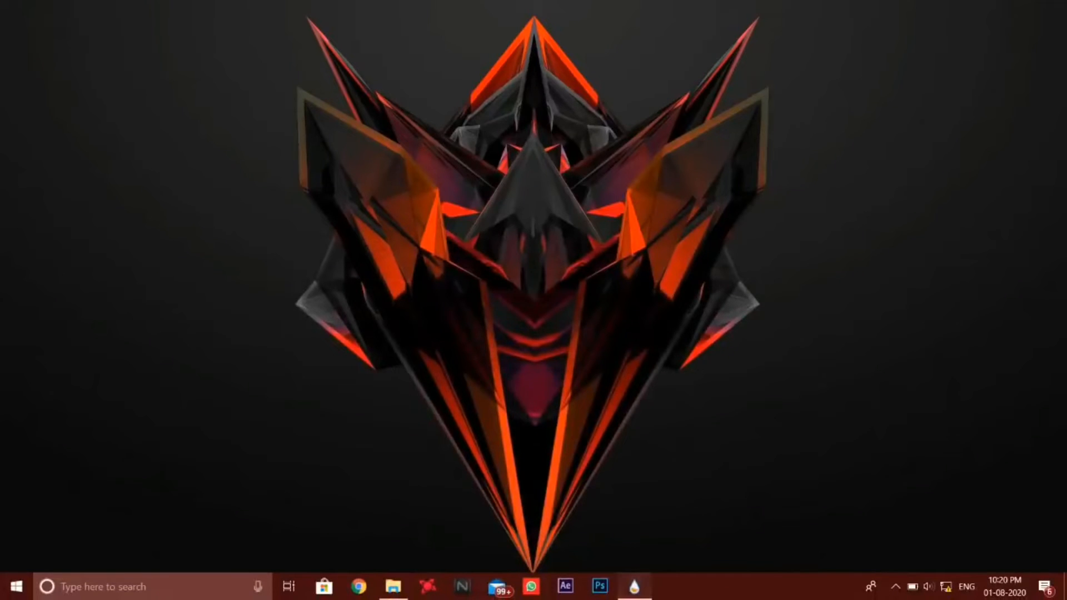
pyautogui.click(634, 586)
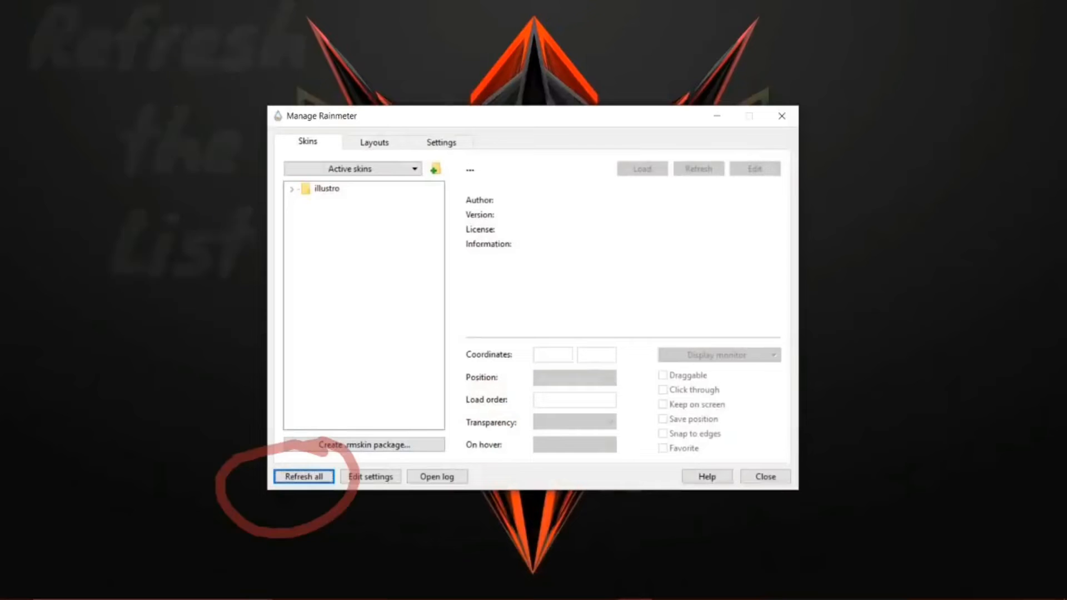
pyautogui.click(304, 476)
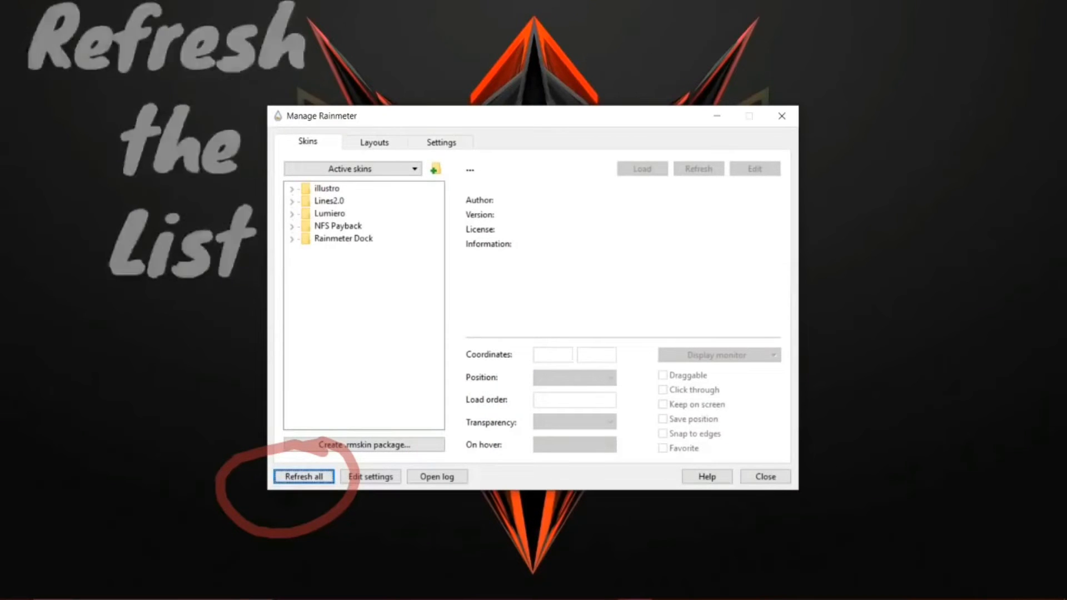
# Step: Load pwrhor.ini from Lines2.0\Battery, set its position to On desktop and move the meter to about 1285, 135
pyautogui.click(292, 202)
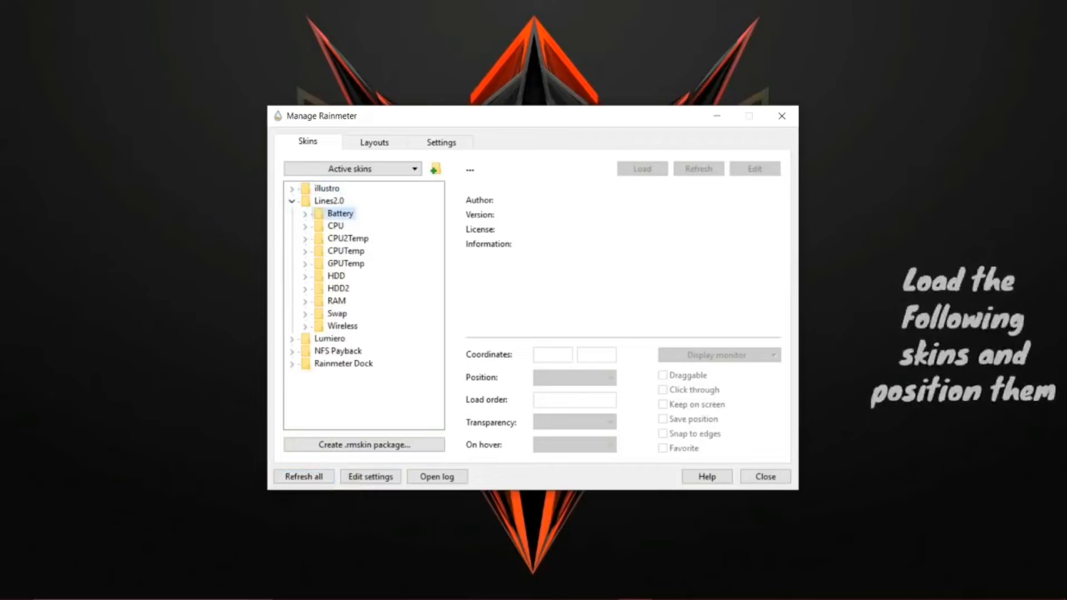
pyautogui.click(305, 214)
pyautogui.doubleClick(360, 226)
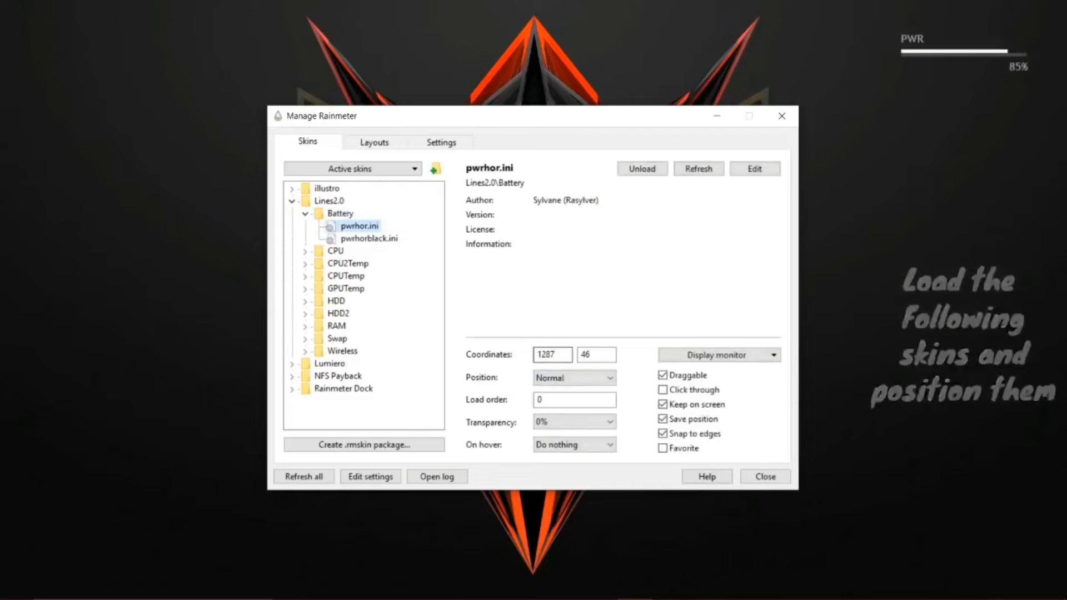
pyautogui.click(575, 379)
pyautogui.click(574, 392)
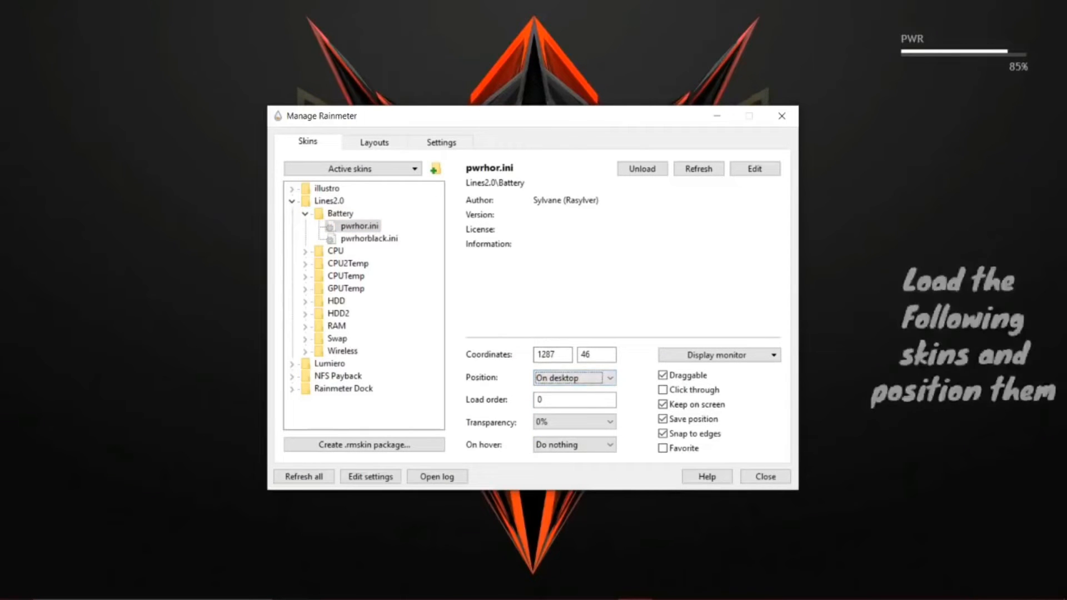
pyautogui.moveTo(951, 57); pyautogui.dragTo(949, 118)
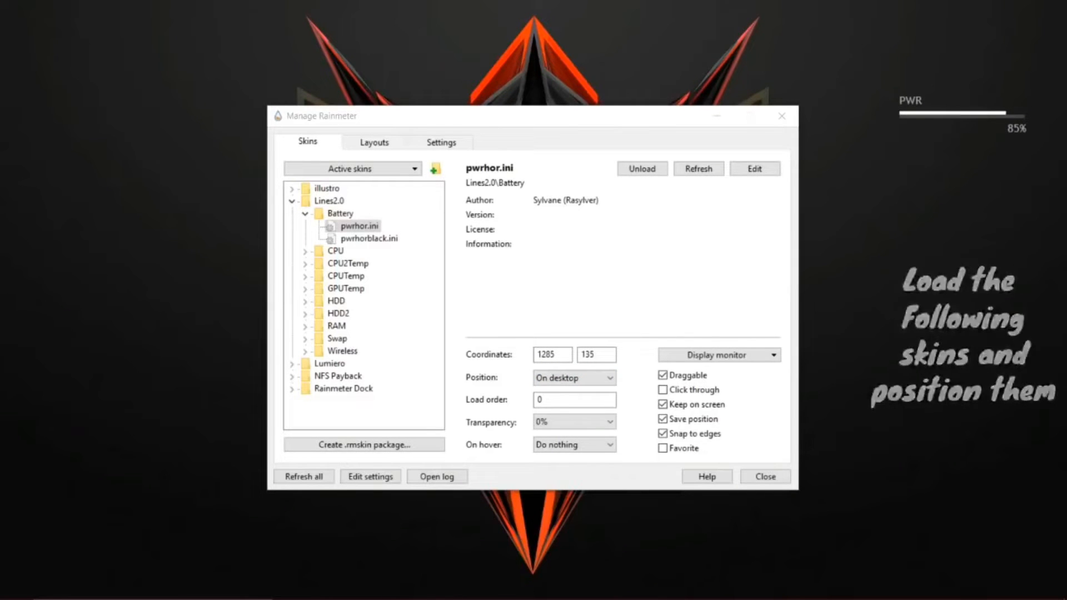
# Step: Load cpuhor.ini from Lines2.0\CPU, set its position to On desktop and place it below the PWR meter at about 1282, 195
pyautogui.doubleClick(335, 251)
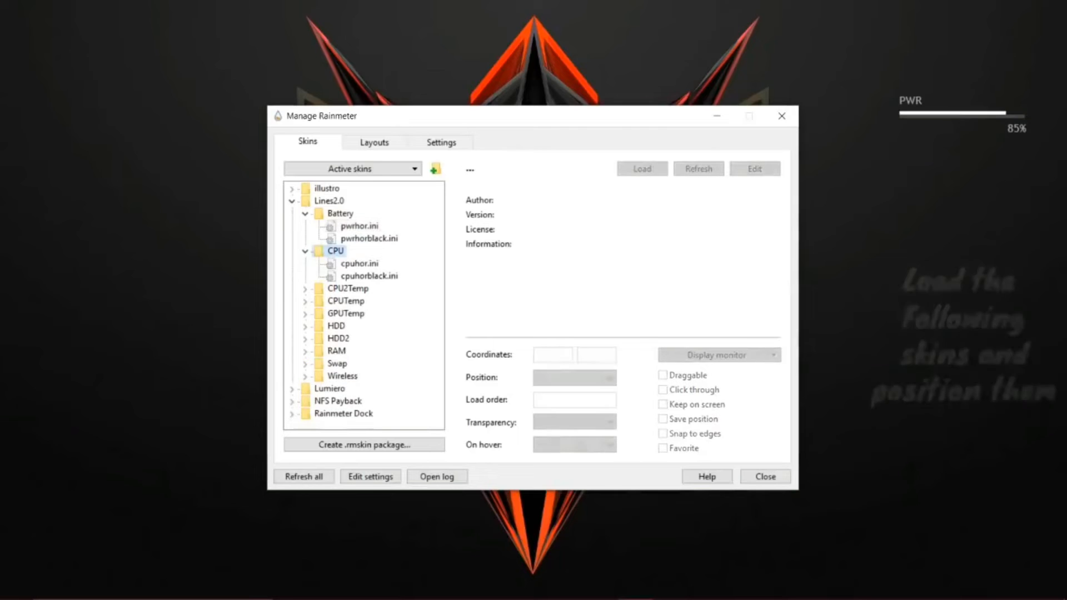
pyautogui.doubleClick(359, 264)
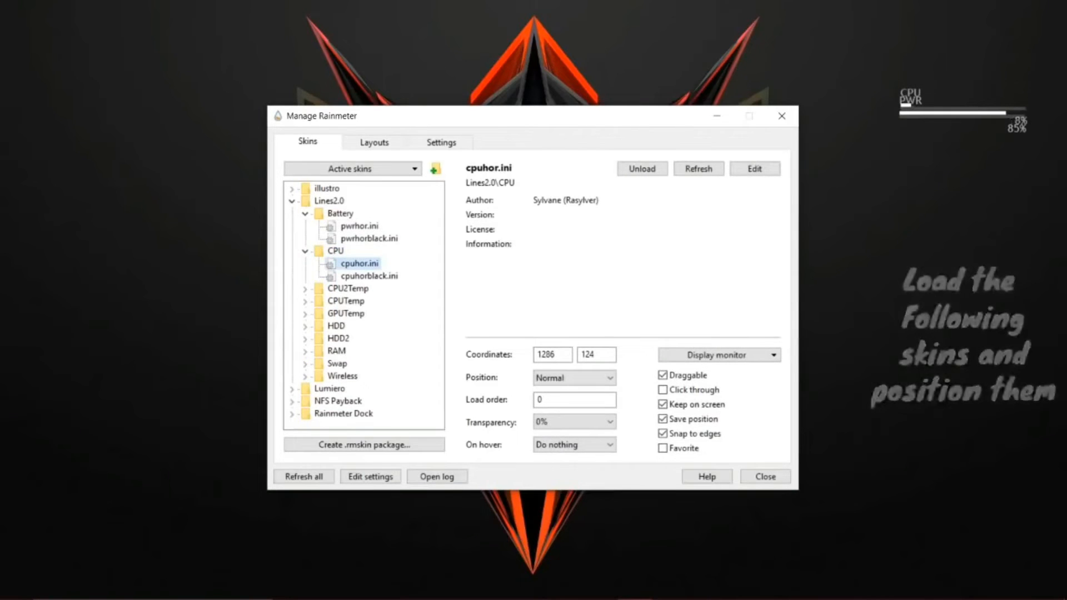
pyautogui.click(574, 378)
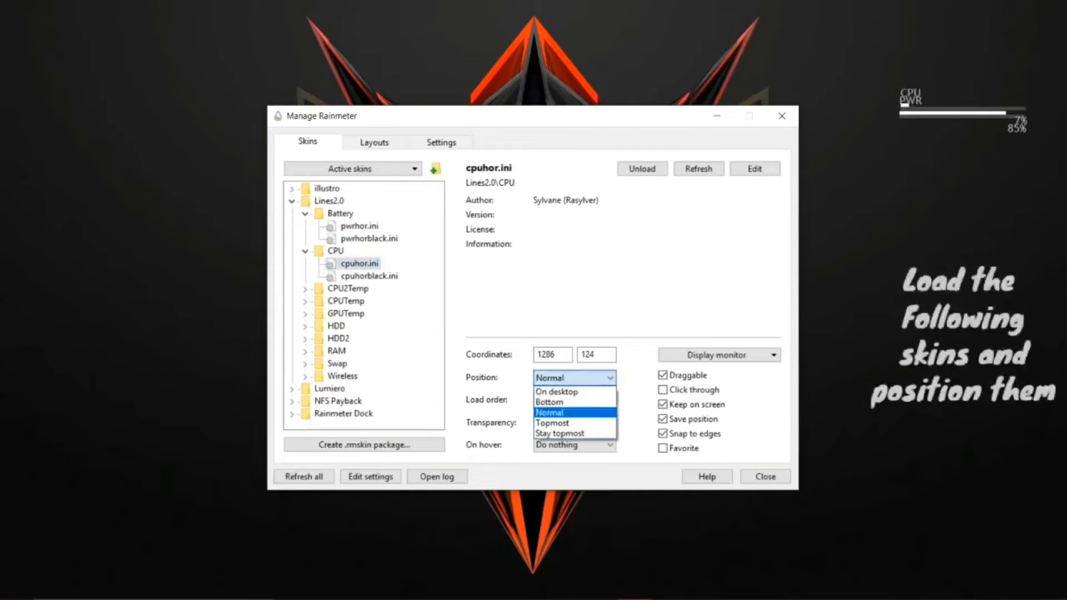
pyautogui.click(566, 391)
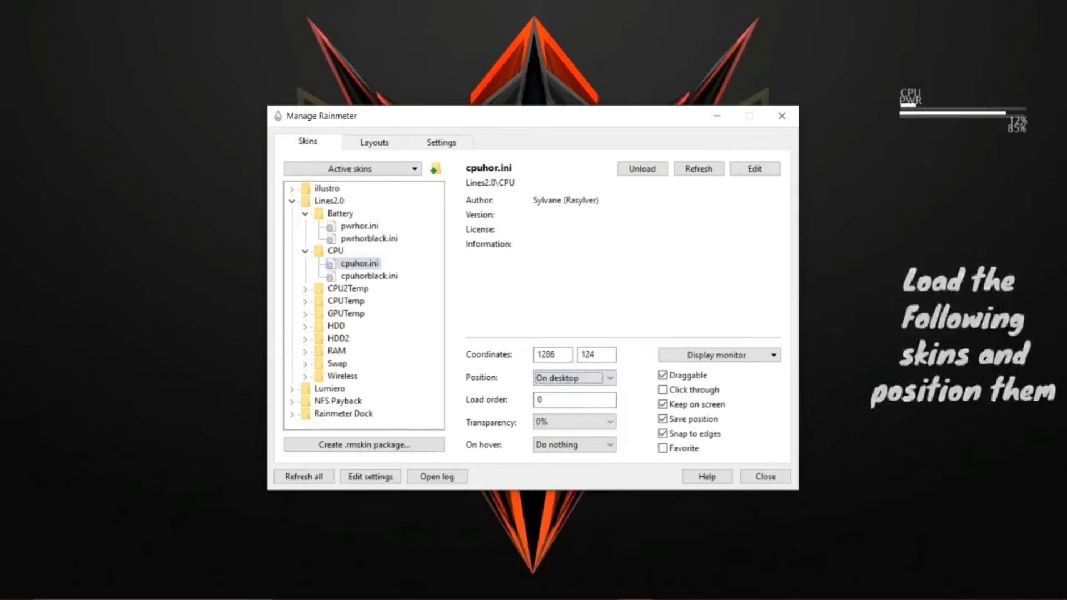
pyautogui.click(963, 107)
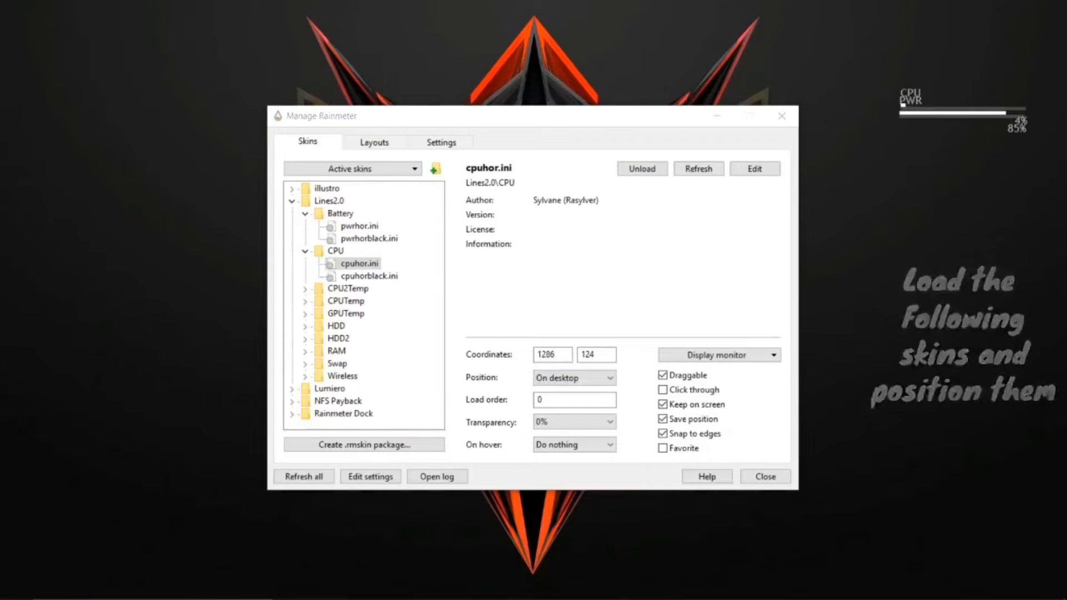
pyautogui.moveTo(903, 104); pyautogui.dragTo(909, 151)
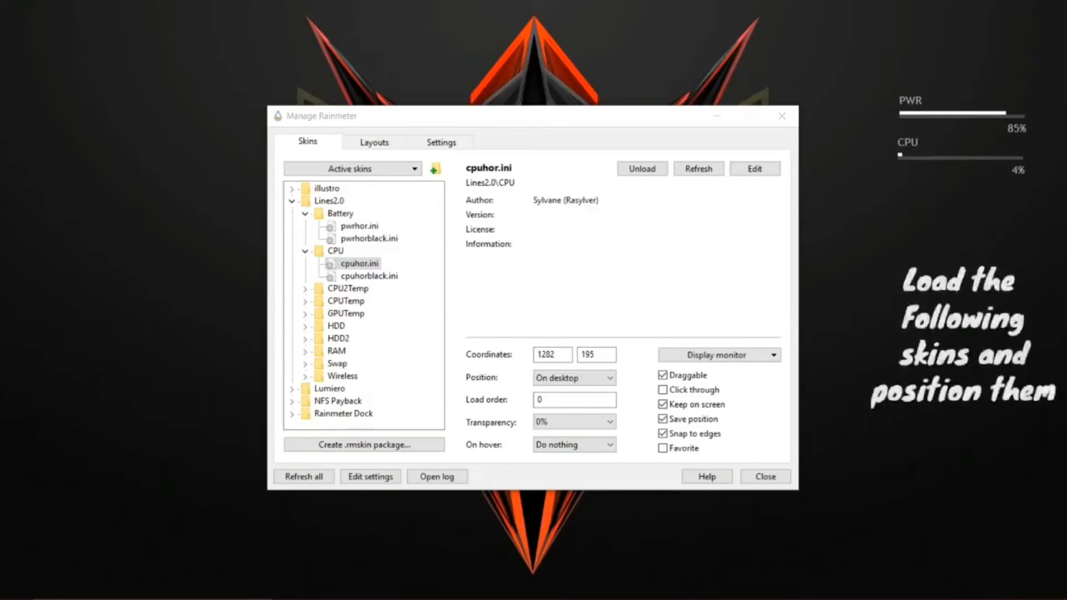
# Step: Load HDDhor.ini from Lines2.0\HDD, set its position to On desktop and move the meter to about 621, 400
pyautogui.click(336, 326)
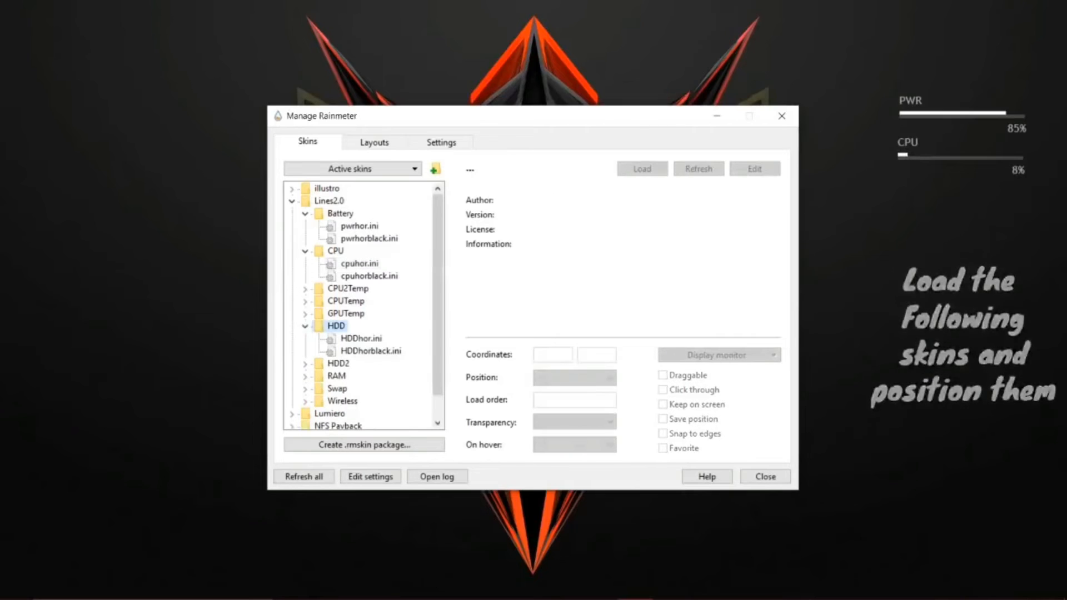
pyautogui.doubleClick(361, 338)
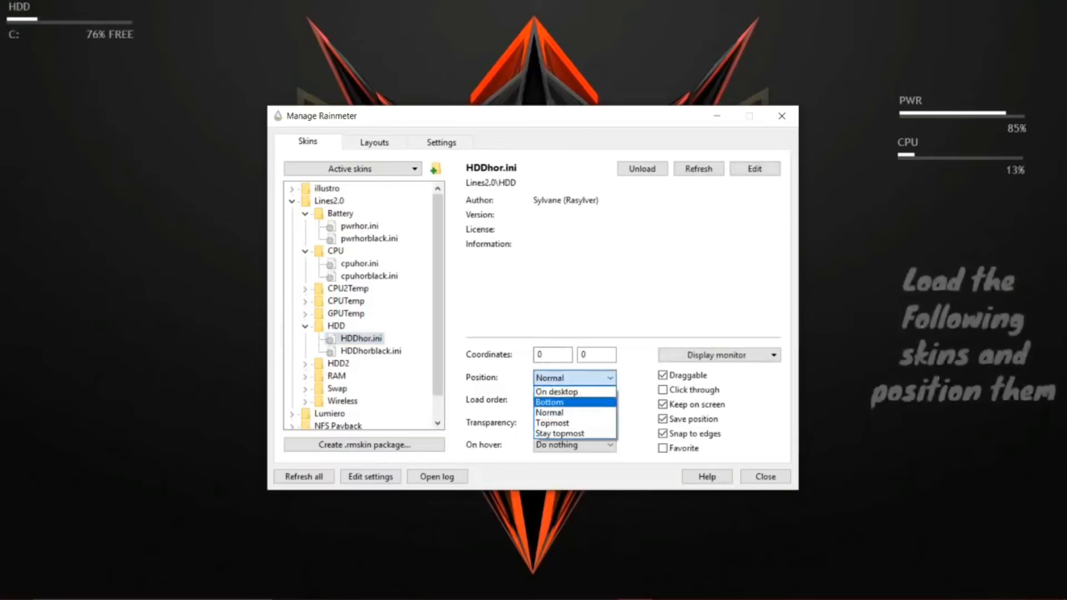
pyautogui.click(566, 392)
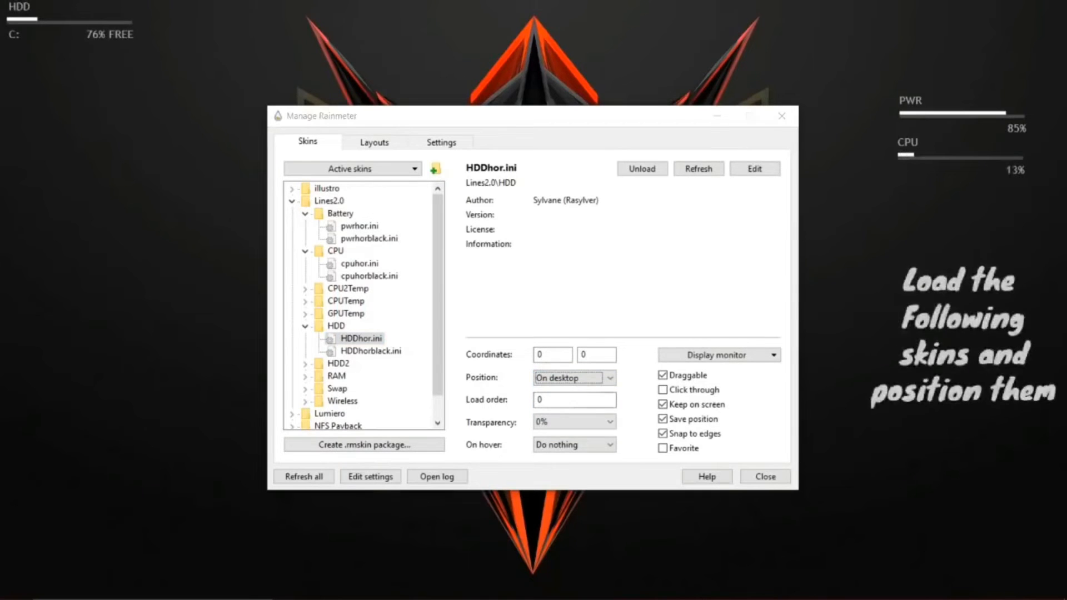
pyautogui.moveTo(19, 12); pyautogui.dragTo(529, 345)
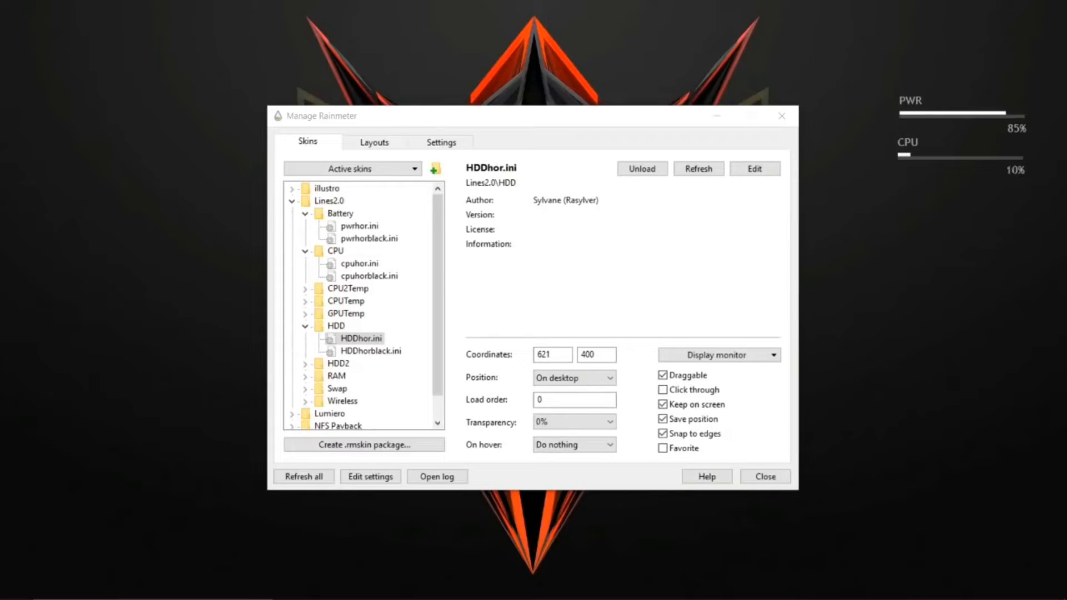
# Step: Load wirhor.ini from Lines2.0\Wireless and place the WLAN meter below the CPU meter at about 1290, 255
pyautogui.doubleClick(343, 401)
pyautogui.doubleClick(355, 401)
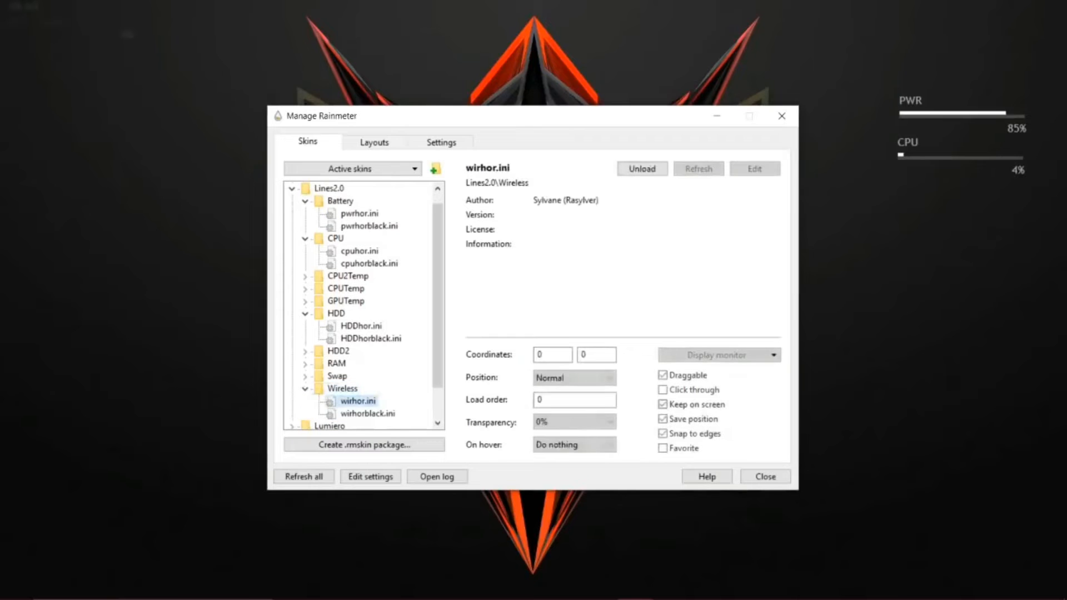
pyautogui.moveTo(14, 8); pyautogui.dragTo(909, 185)
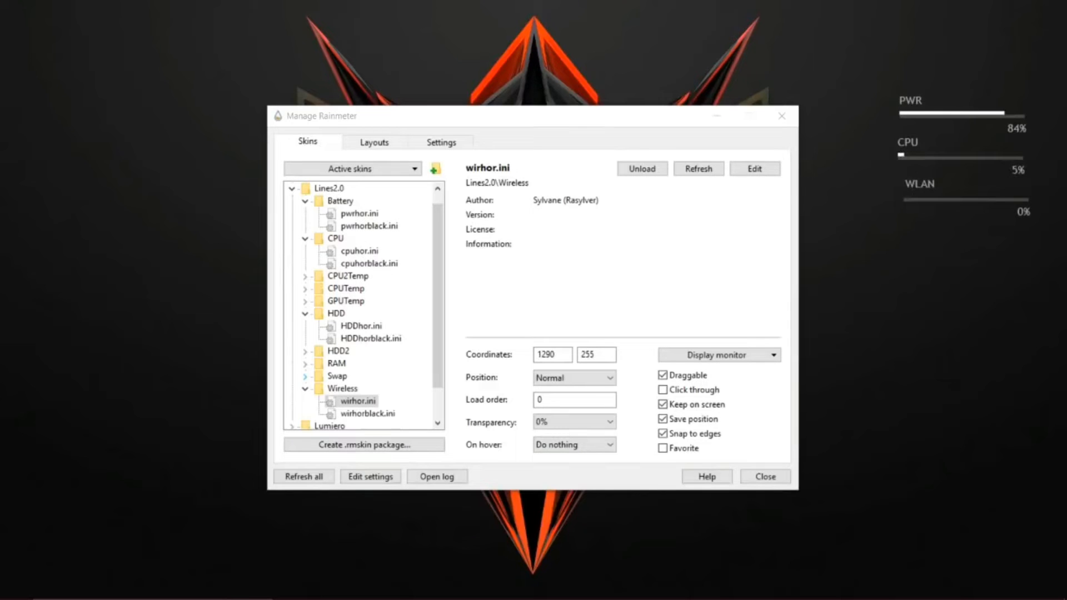
# Step: Move the manager window aside, place the HDD meter below the WLAN meter at about 1285, 315, and bring the window back up
pyautogui.click(361, 326)
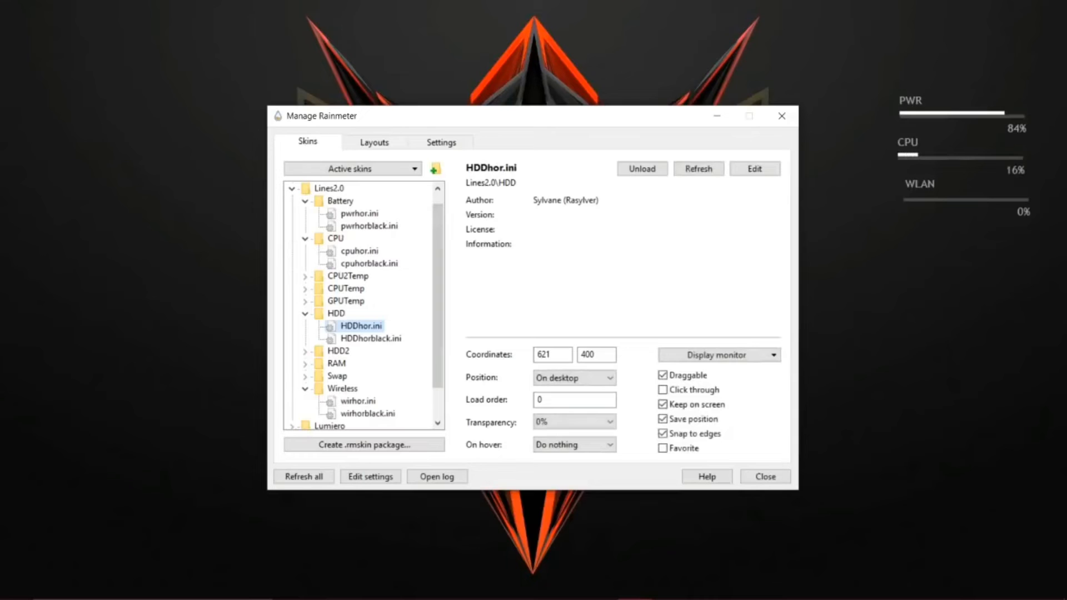
pyautogui.moveTo(638, 115); pyautogui.dragTo(670, 434)
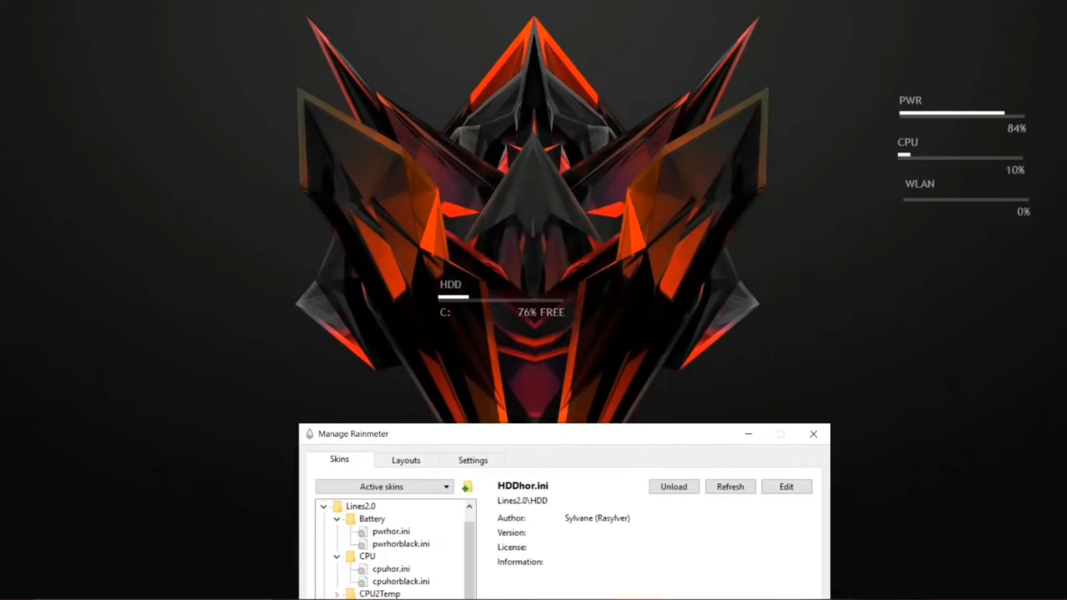
pyautogui.click(501, 299)
pyautogui.moveTo(448, 291); pyautogui.dragTo(910, 232)
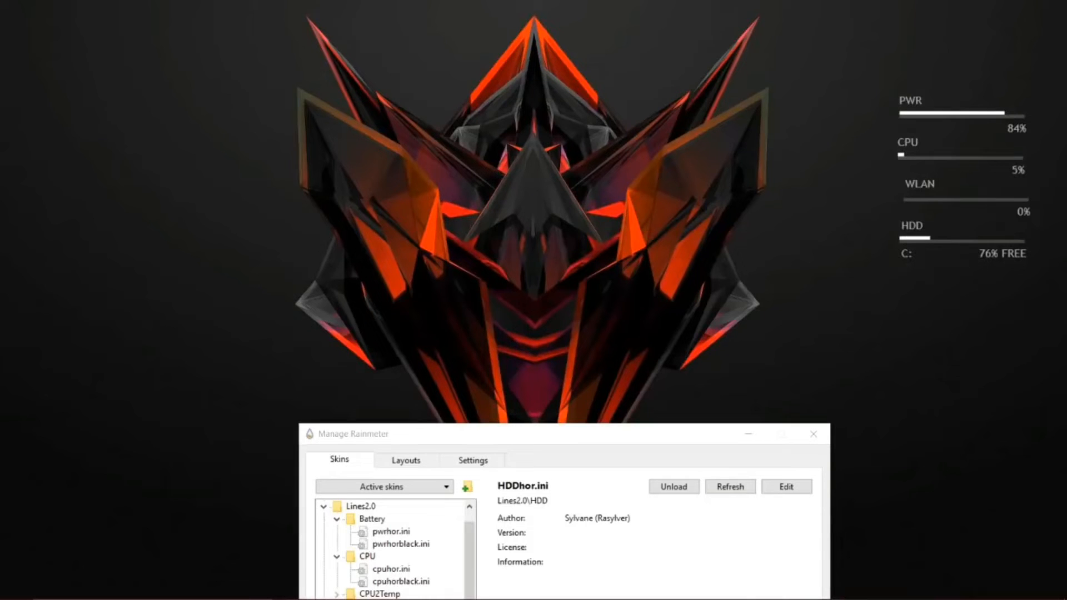
pyautogui.moveTo(670, 428); pyautogui.dragTo(613, 108)
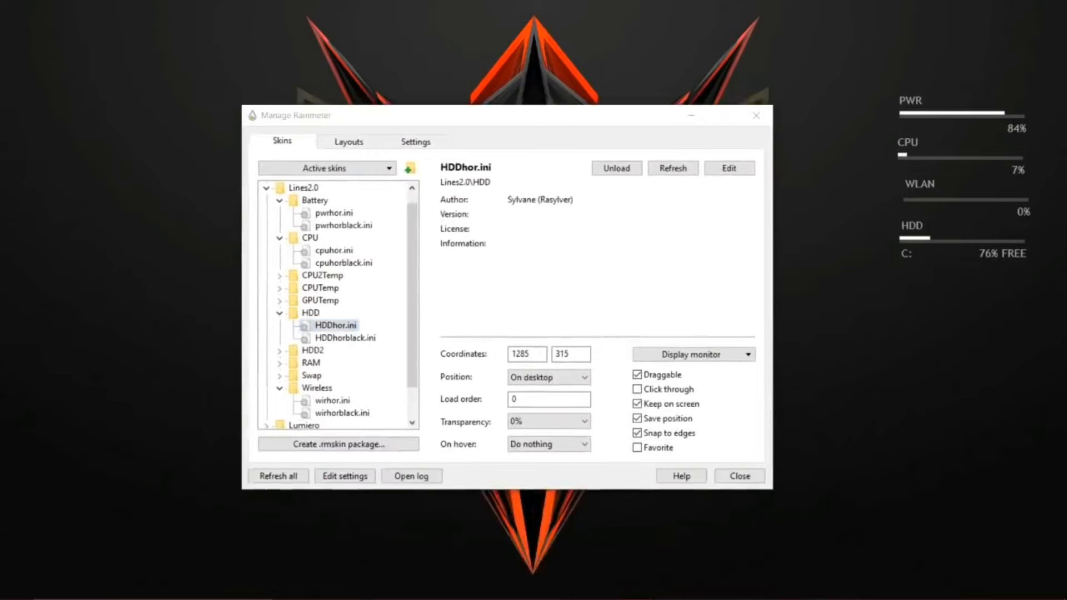
# Step: Reload the wirhor.ini skin and align the WLAN meter with its neighbours at about 1285, 255
pyautogui.doubleClick(332, 401)
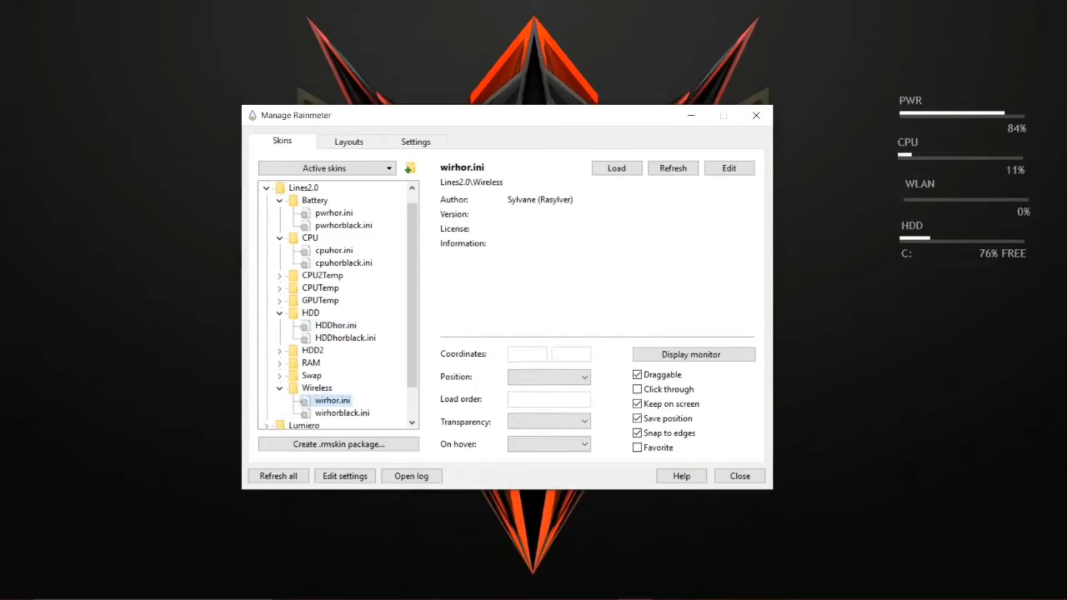
pyautogui.doubleClick(332, 401)
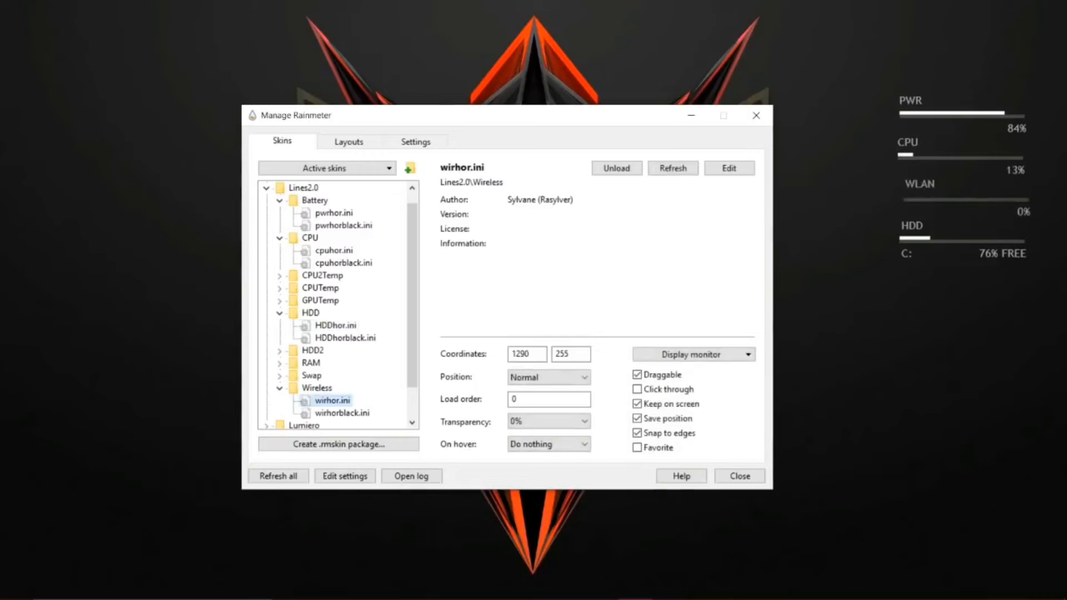
pyautogui.moveTo(910, 186); pyautogui.dragTo(907, 186)
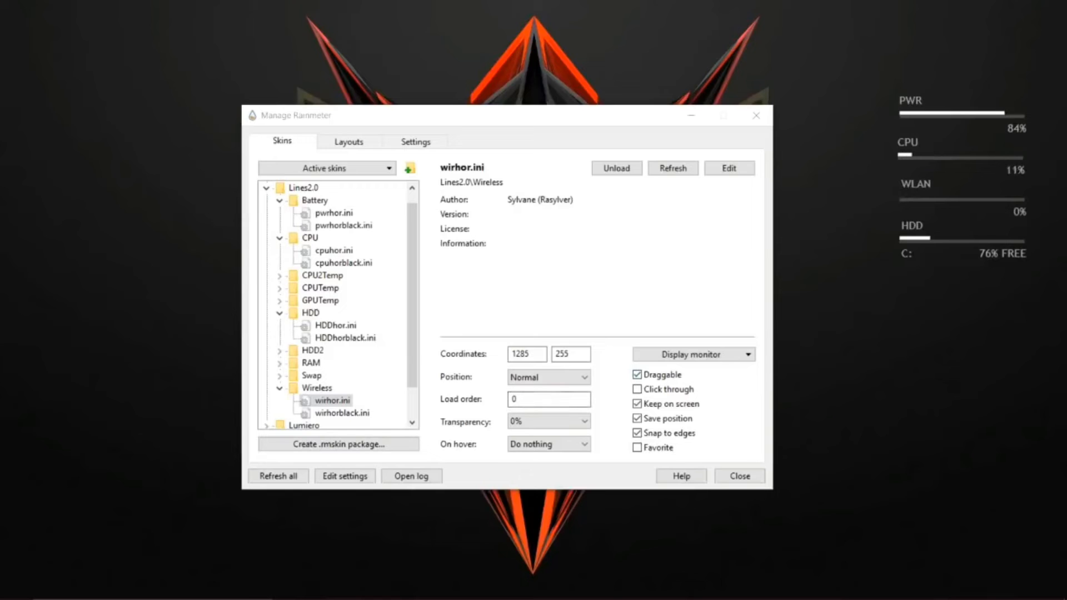
# Step: Collapse the Lines2.0 folder and load the Date.ini and Time.ini skins from Lumiero
pyautogui.click(266, 188)
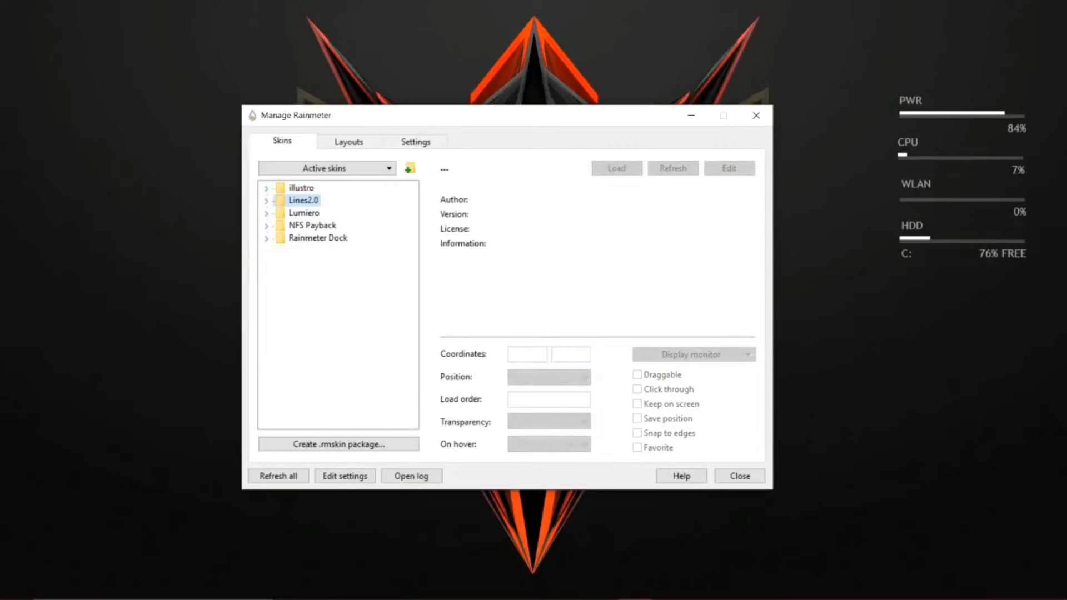
pyautogui.click(266, 213)
pyautogui.click(279, 225)
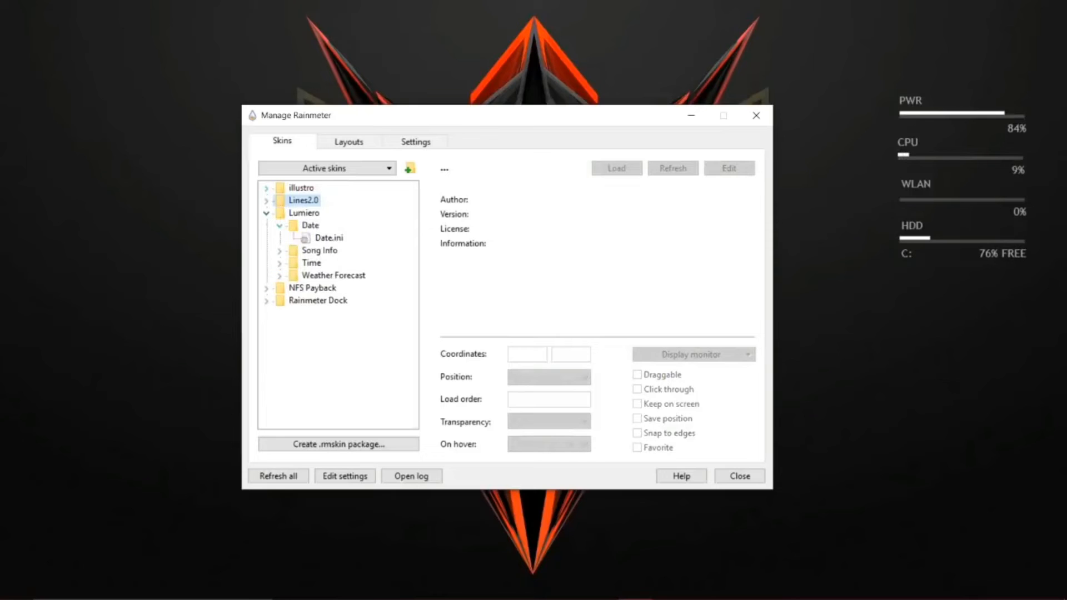
pyautogui.doubleClick(329, 238)
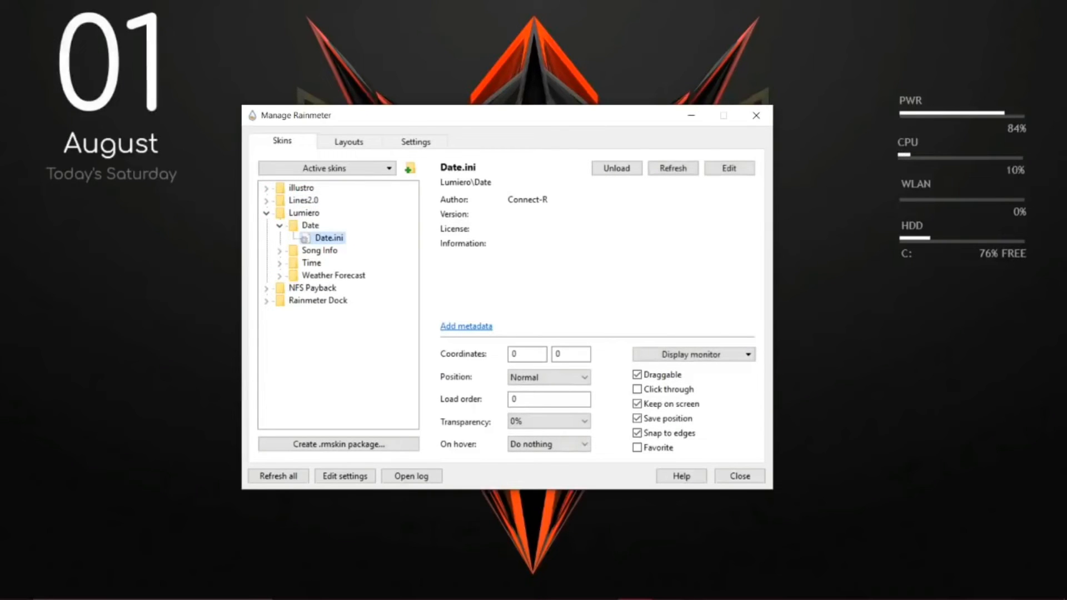
pyautogui.click(279, 263)
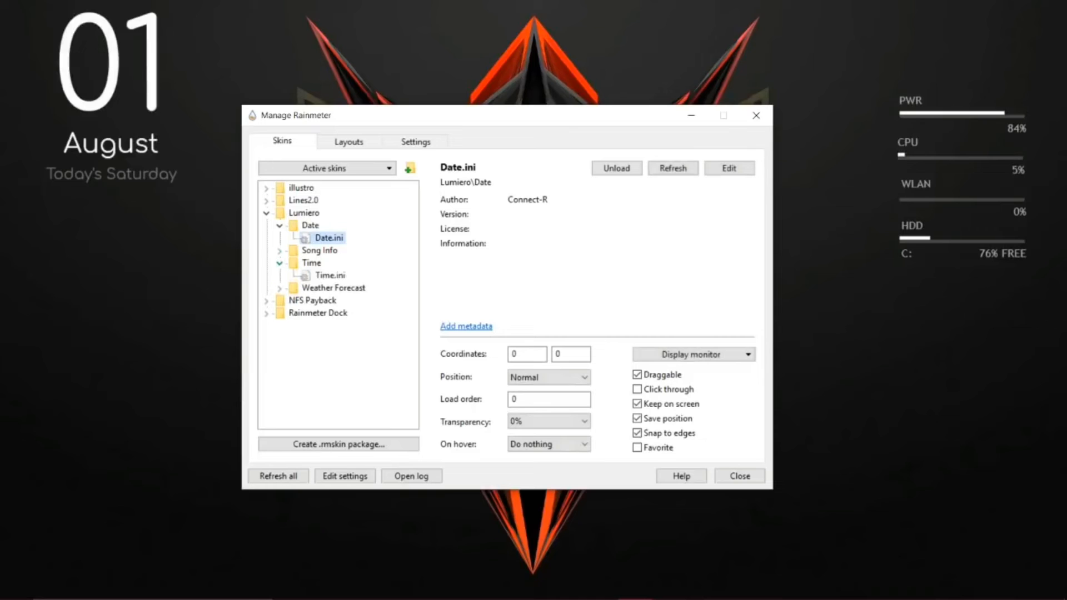
pyautogui.doubleClick(330, 276)
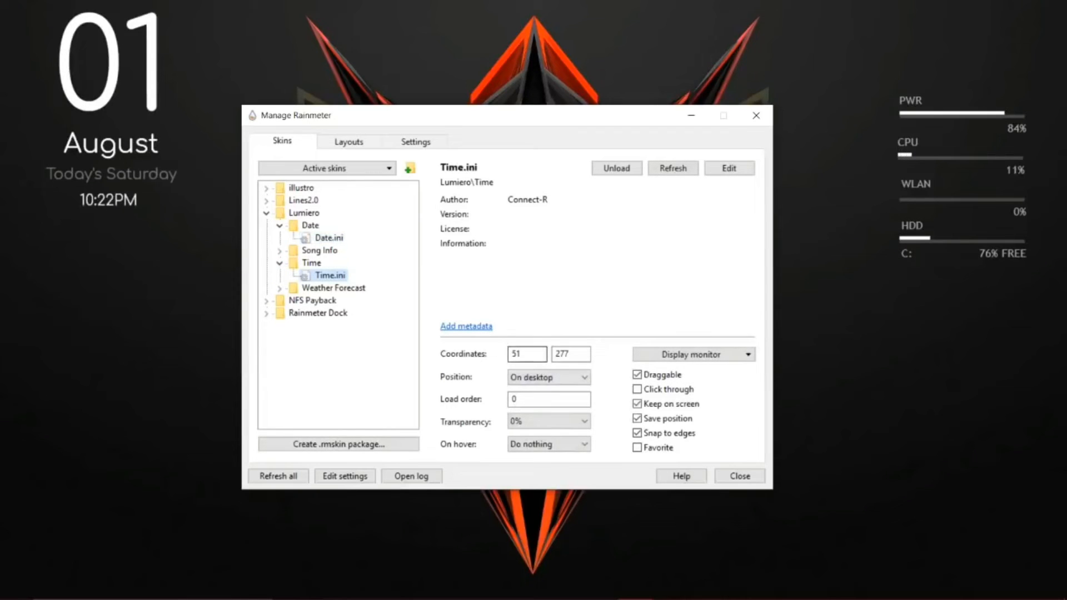
# Step: Lower the clock skin to about 50, 291 and move the date skin down so it sits just above the time
pyautogui.moveTo(119, 207); pyautogui.dragTo(118, 217)
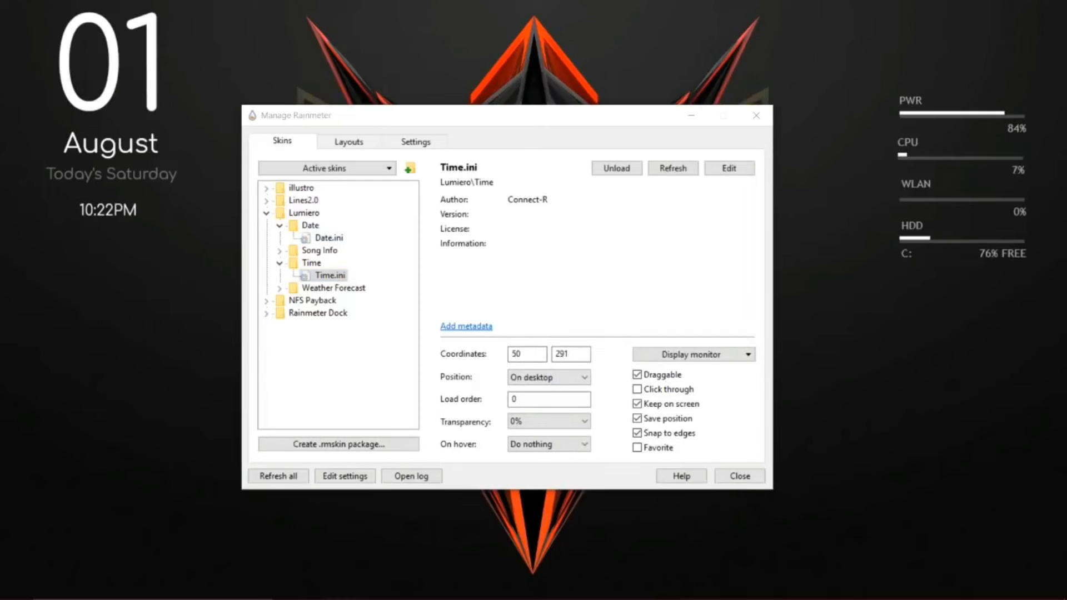
pyautogui.moveTo(128, 161); pyautogui.dragTo(128, 168)
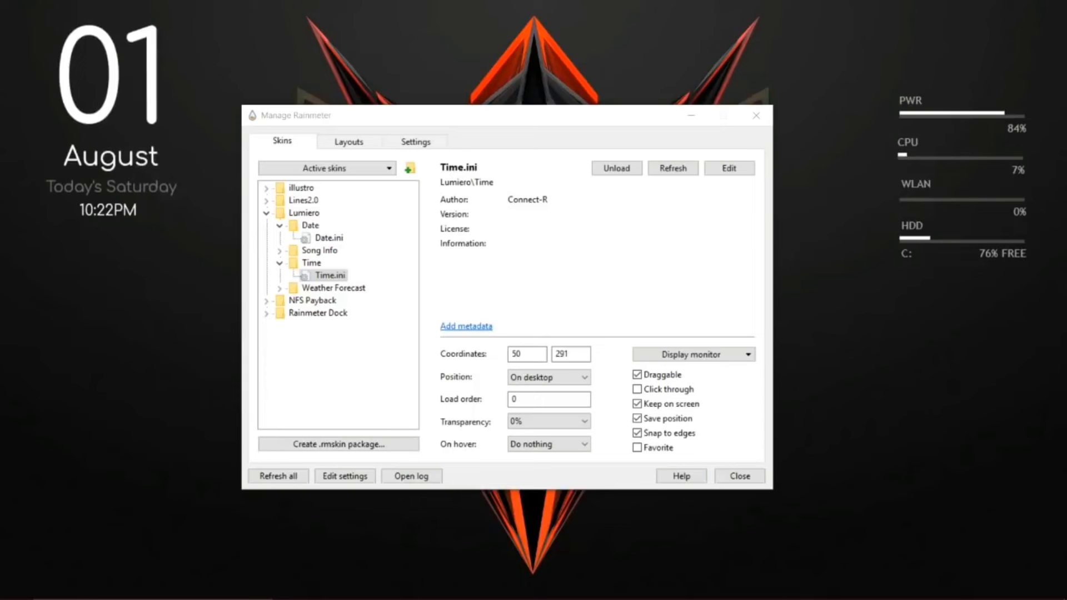
# Step: Load Weather Forecast.ini from Lumiero\Weather Forecast and place the weather text below the clock at about 0, 319
pyautogui.click(279, 289)
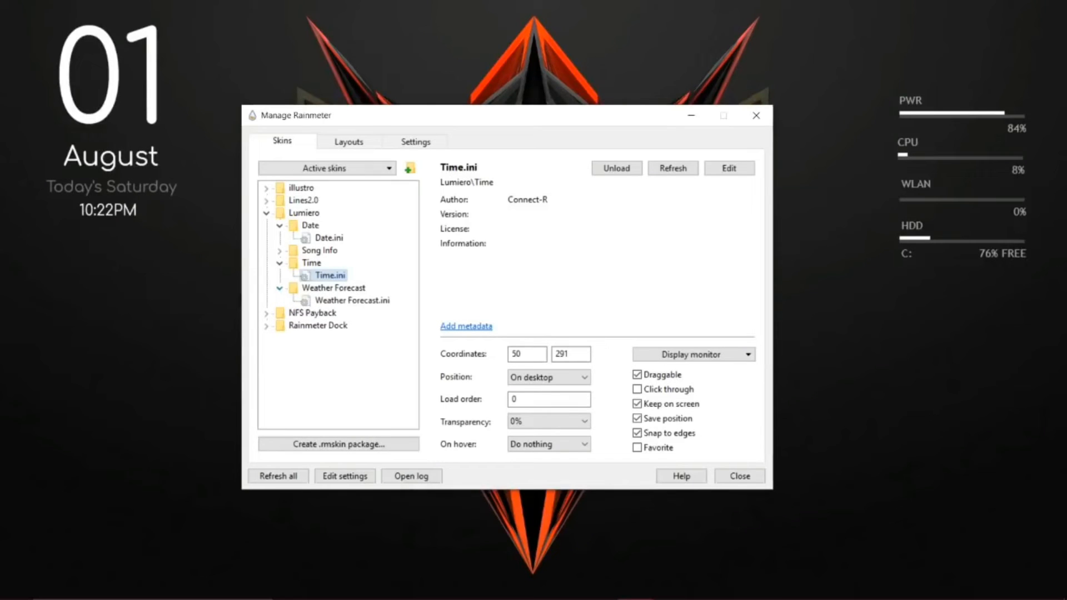
pyautogui.doubleClick(352, 300)
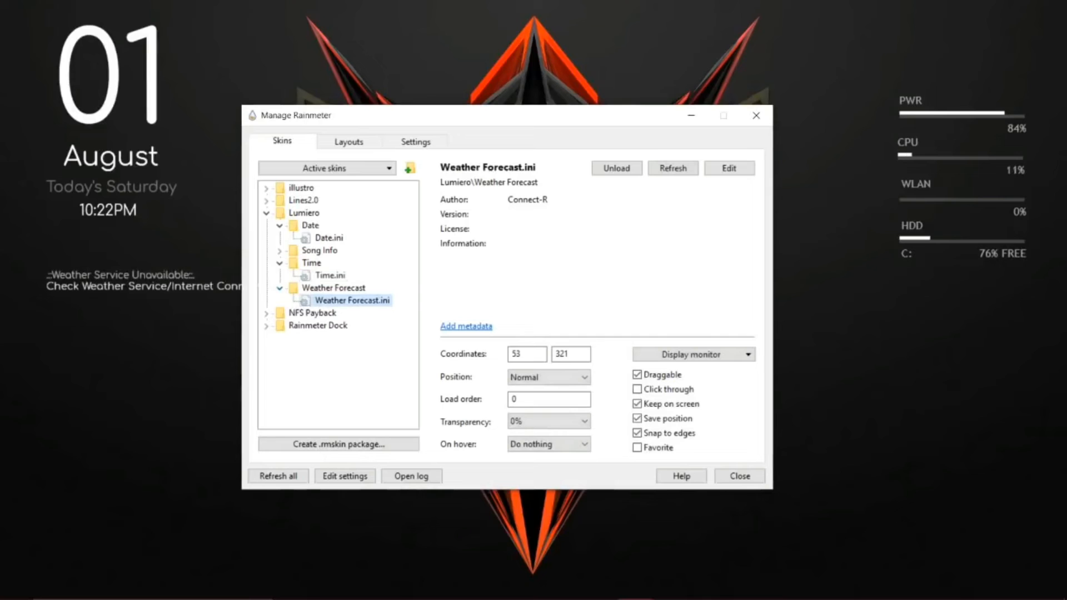
pyautogui.moveTo(110, 284); pyautogui.dragTo(72, 283)
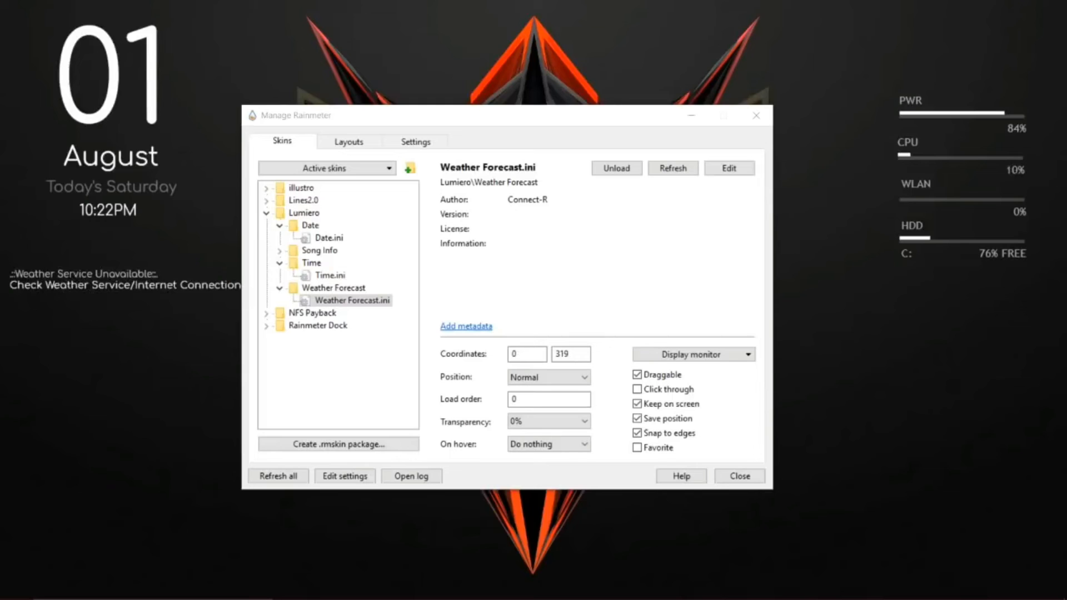
# Step: Collapse the Lumiero folder, load NFS Speed Gauge.ini from NFS Payback, and place the gauge below the system meters at about 1130, 537
pyautogui.click(266, 213)
pyautogui.click(266, 225)
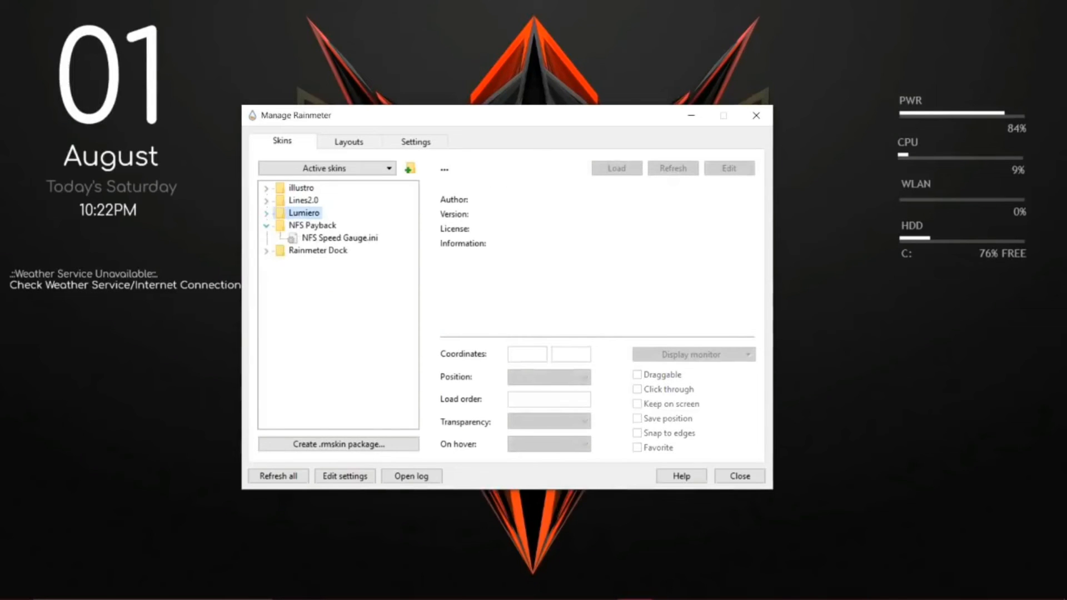
pyautogui.doubleClick(339, 238)
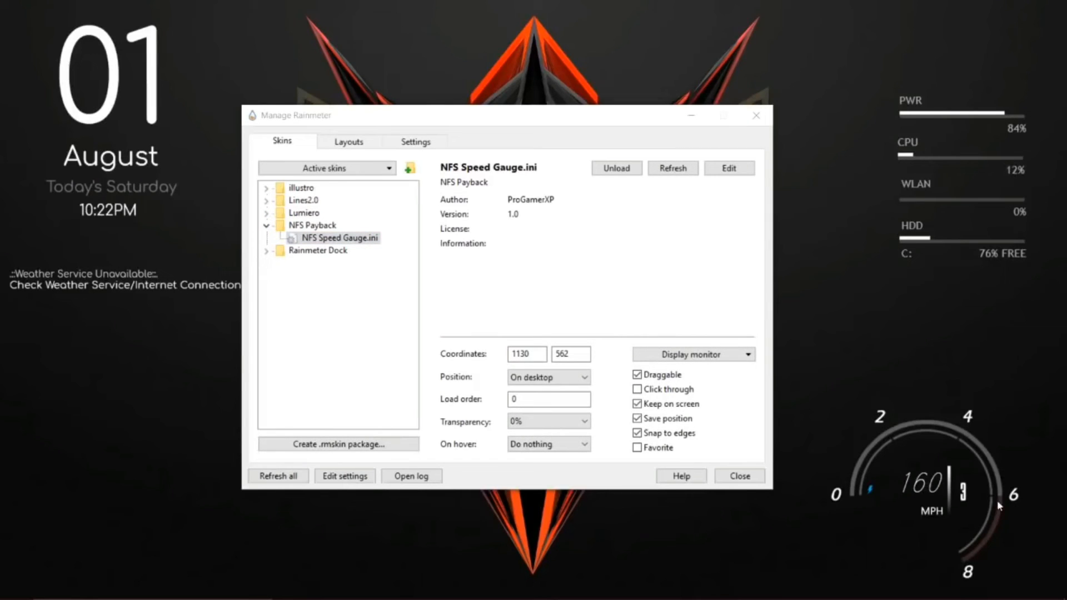
pyautogui.moveTo(997, 500)
pyautogui.mouseDown()
pyautogui.moveTo(984, 484)
pyautogui.moveTo(998, 452)
pyautogui.moveTo(1003, 487)
pyautogui.mouseUp()
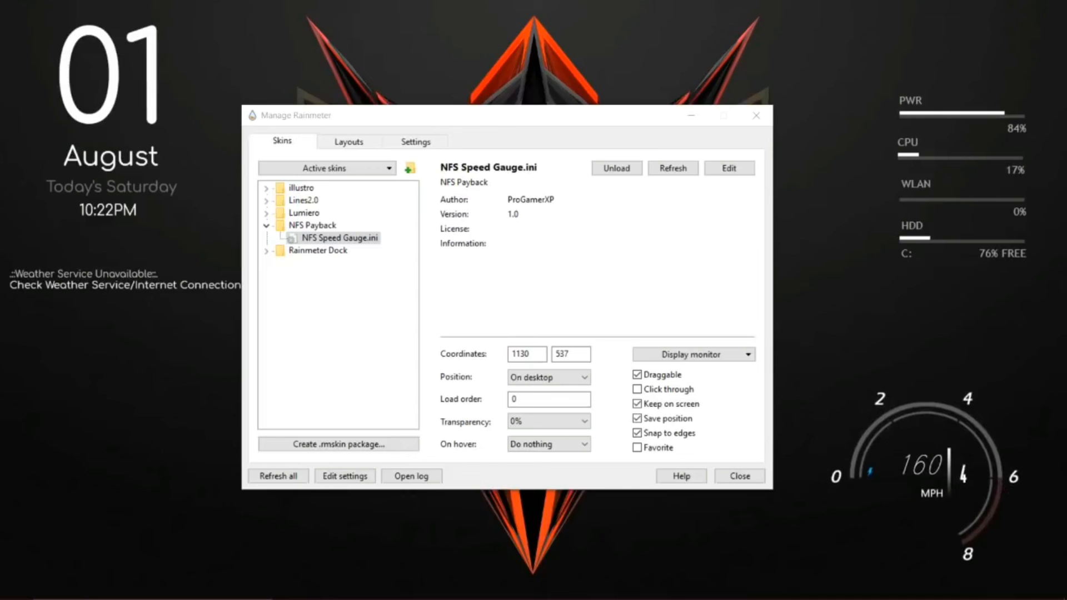
# Step: Collapse the NFS Payback folder, load Rainmeter Dock.ini, and raise the dock to about 0, 722
pyautogui.click(266, 225)
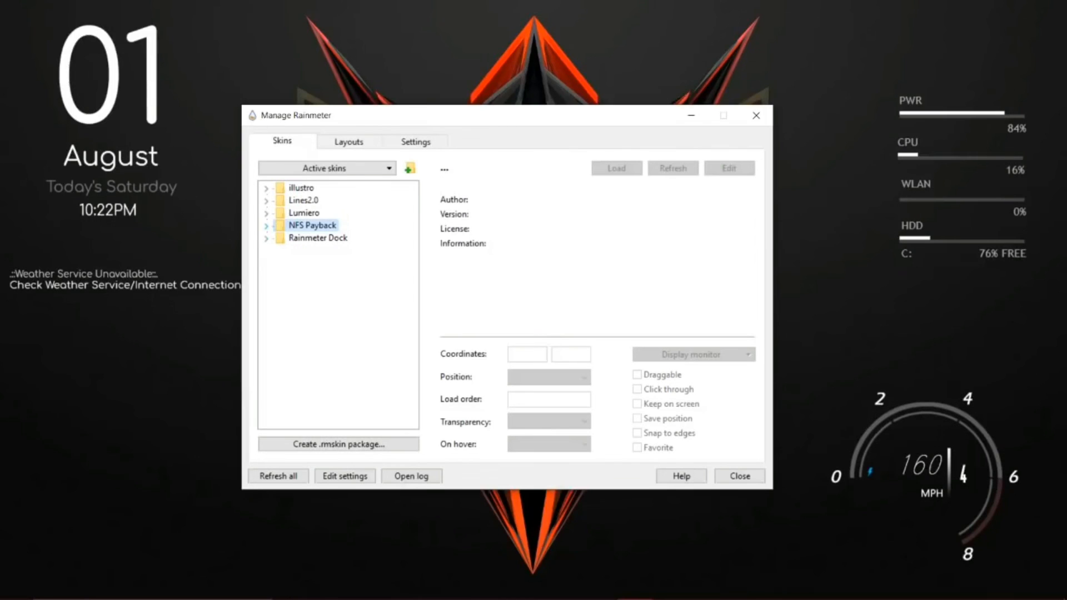
pyautogui.click(266, 239)
pyautogui.doubleClick(336, 250)
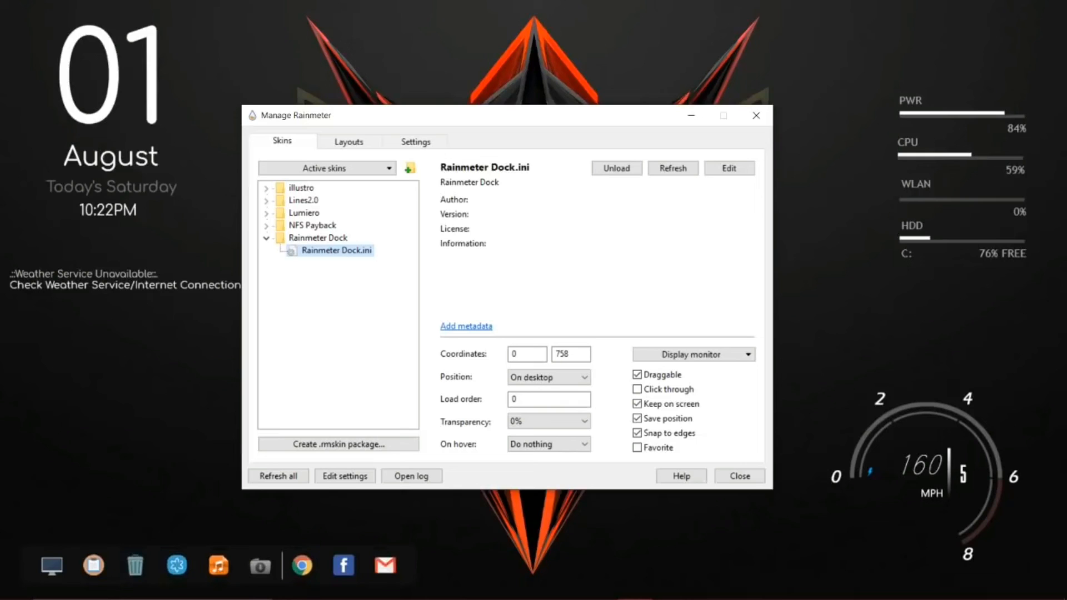
pyautogui.moveTo(31, 564); pyautogui.dragTo(31, 538)
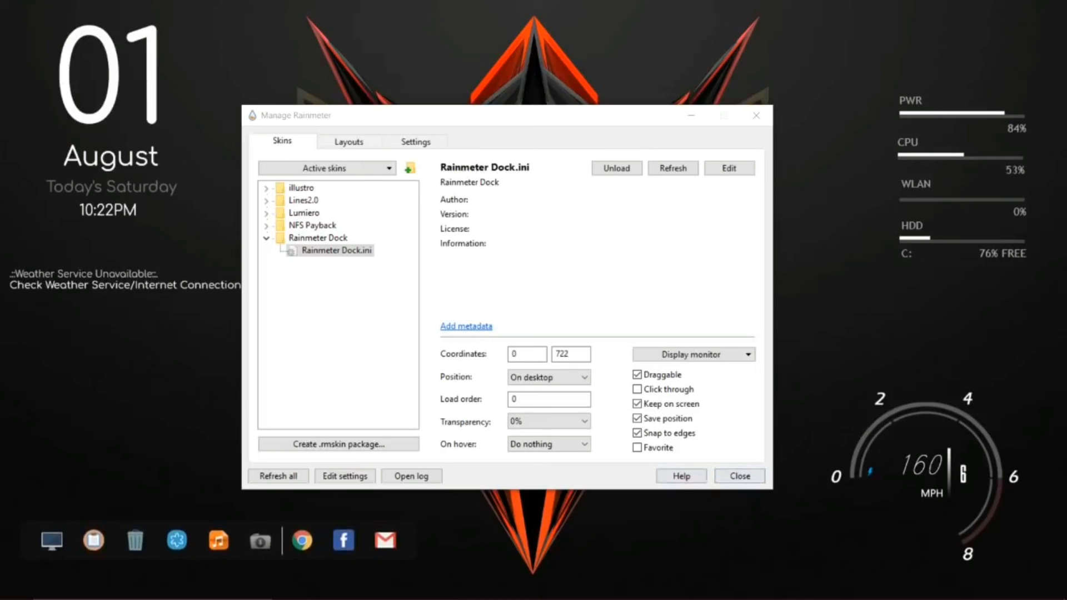
# Step: Close the skin manager window and refresh the desktop
pyautogui.click(740, 476)
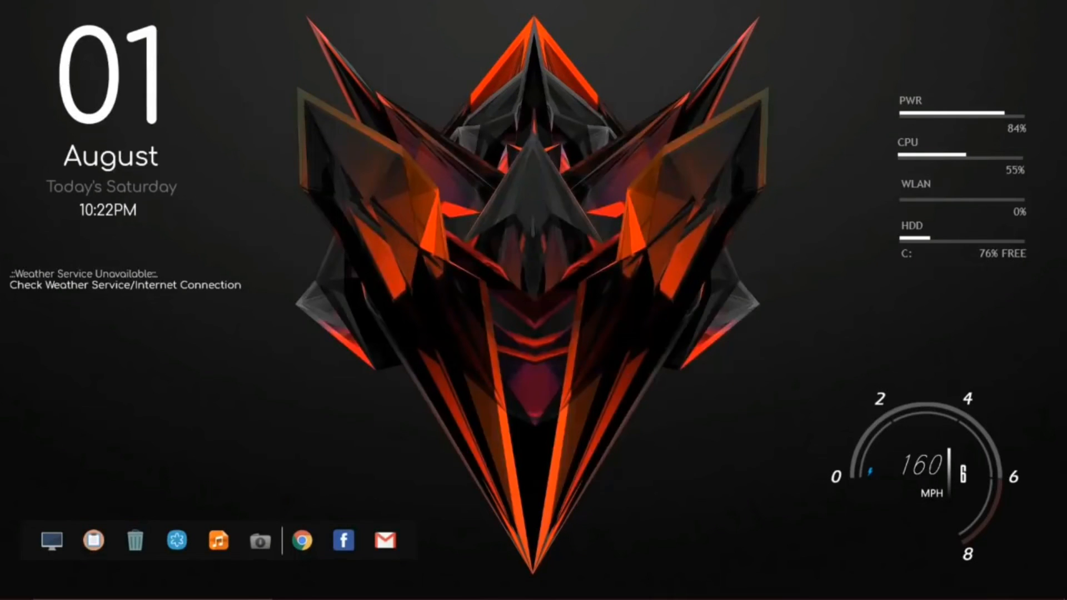
pyautogui.rightClick(578, 209)
pyautogui.click(615, 272)
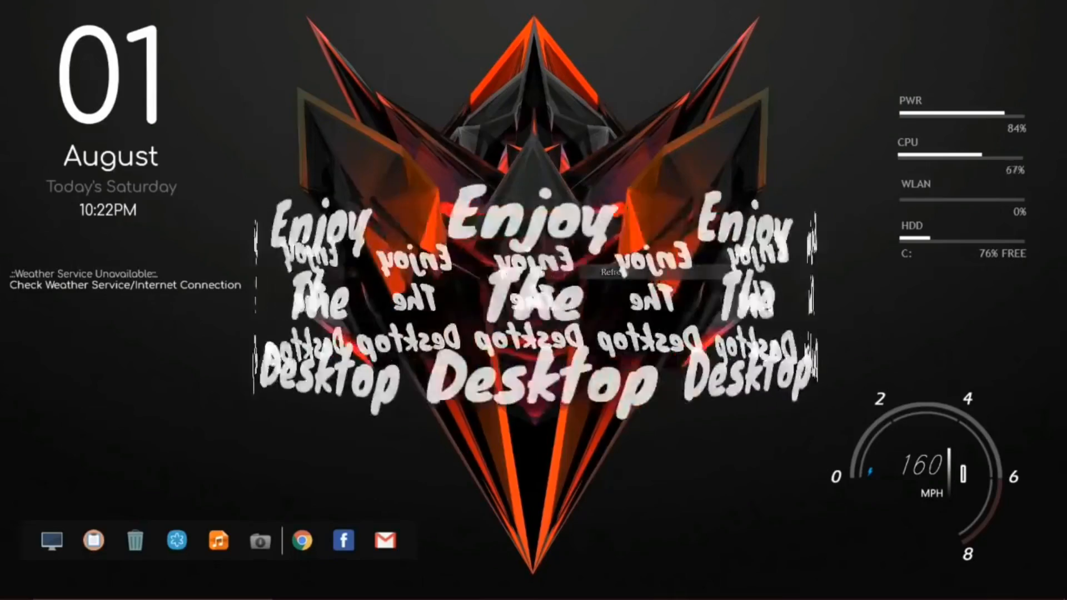